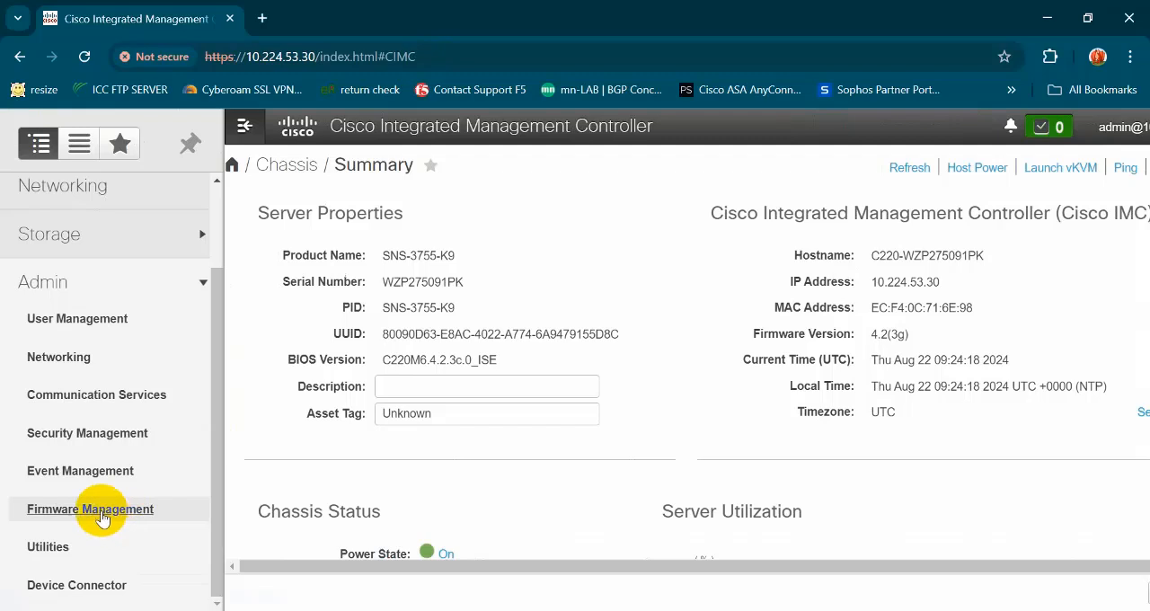
- Open the BIOS firmware update from the admin Firmware Management page, with installation through the browser client
left_click(103, 513)
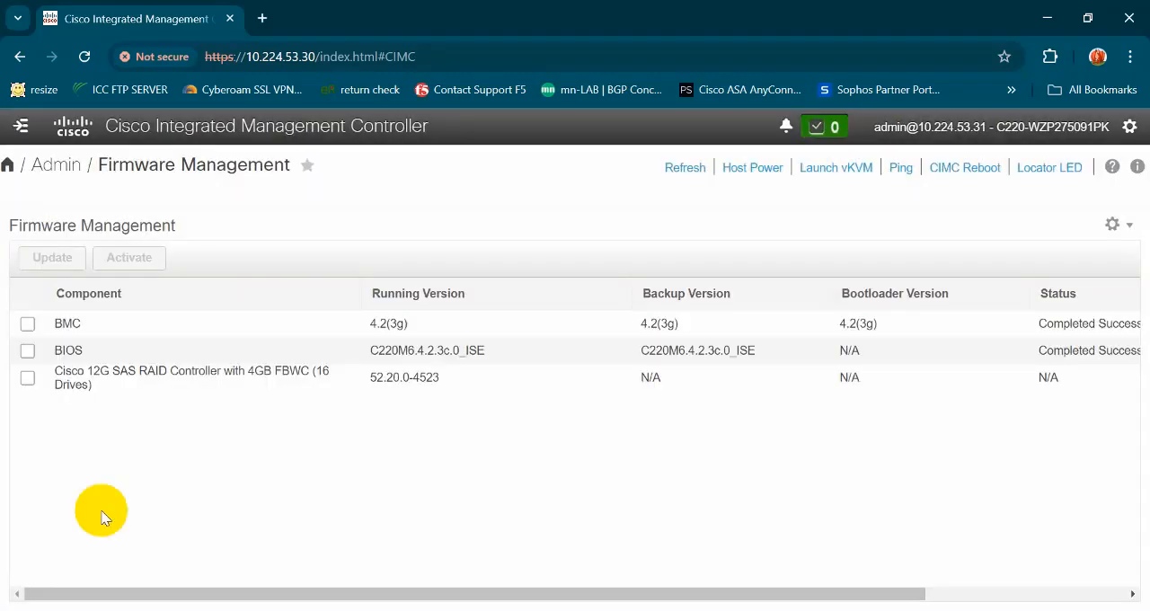
left_click(27, 350)
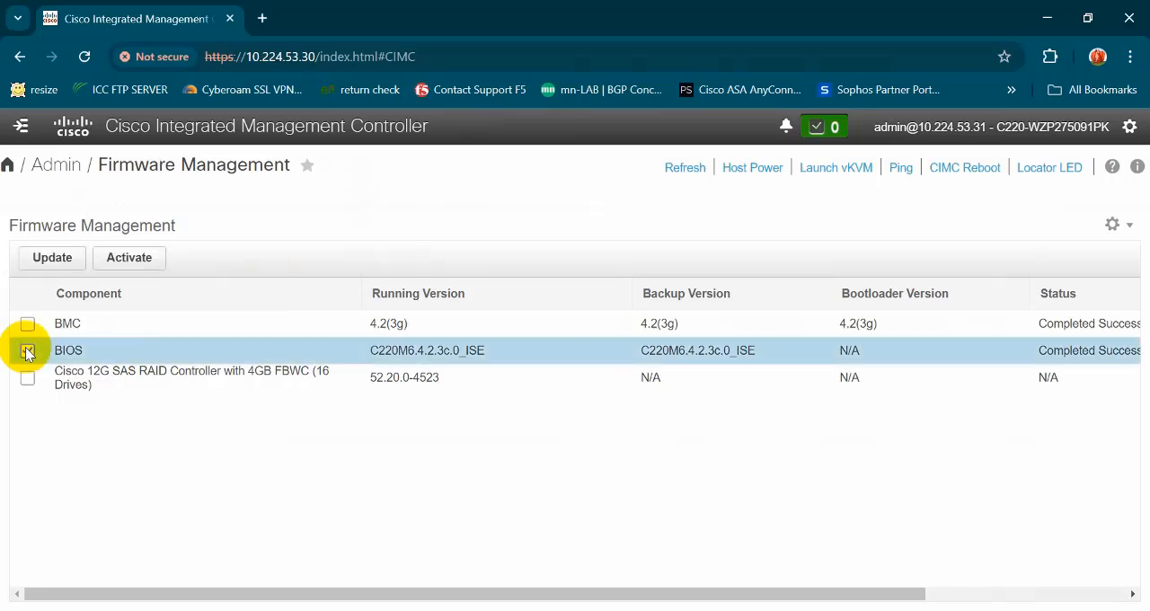
left_click(51, 257)
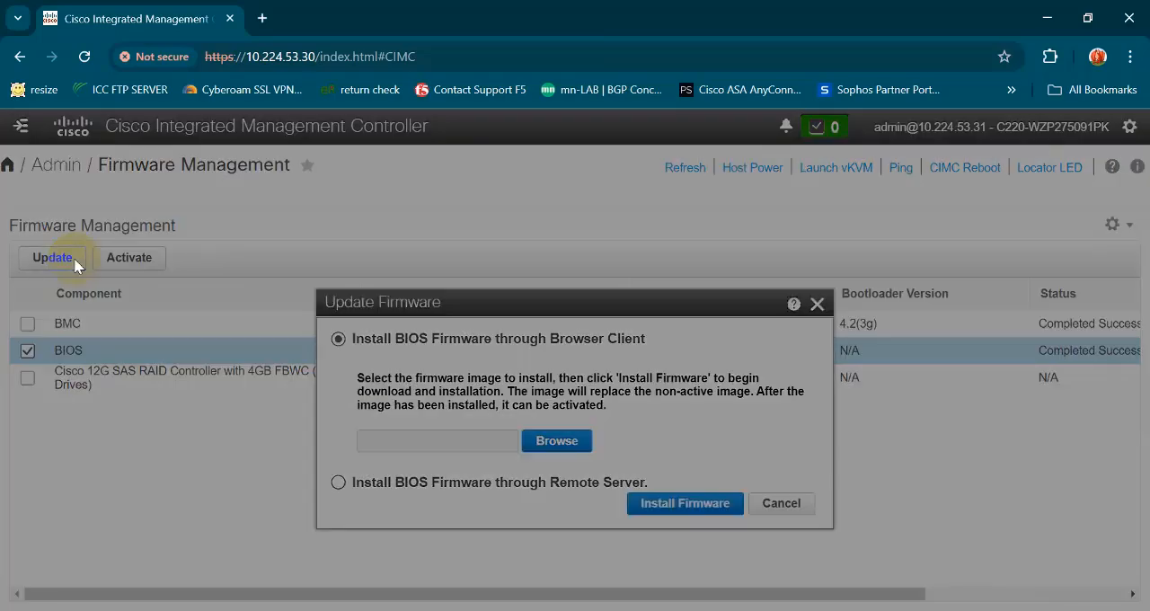
left_click(369, 484)
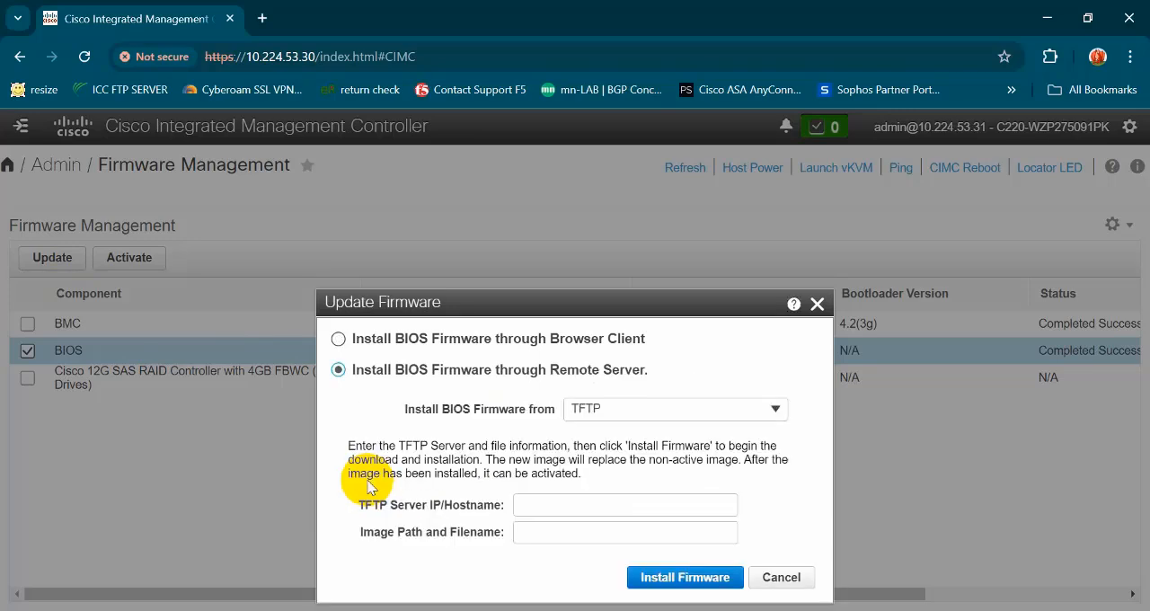
left_click(368, 338)
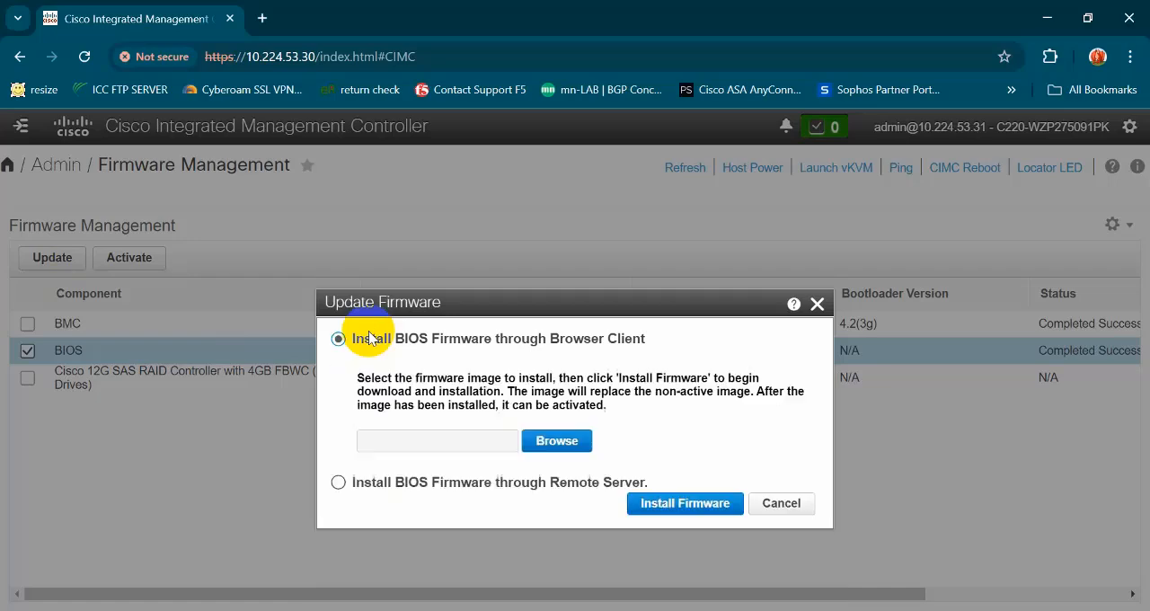
- Install the BIOS image SNS-37xx-BIOS-4-3-4a_ISE.pkg from the FTP folder on Local Disk (D:)
left_click(550, 442)
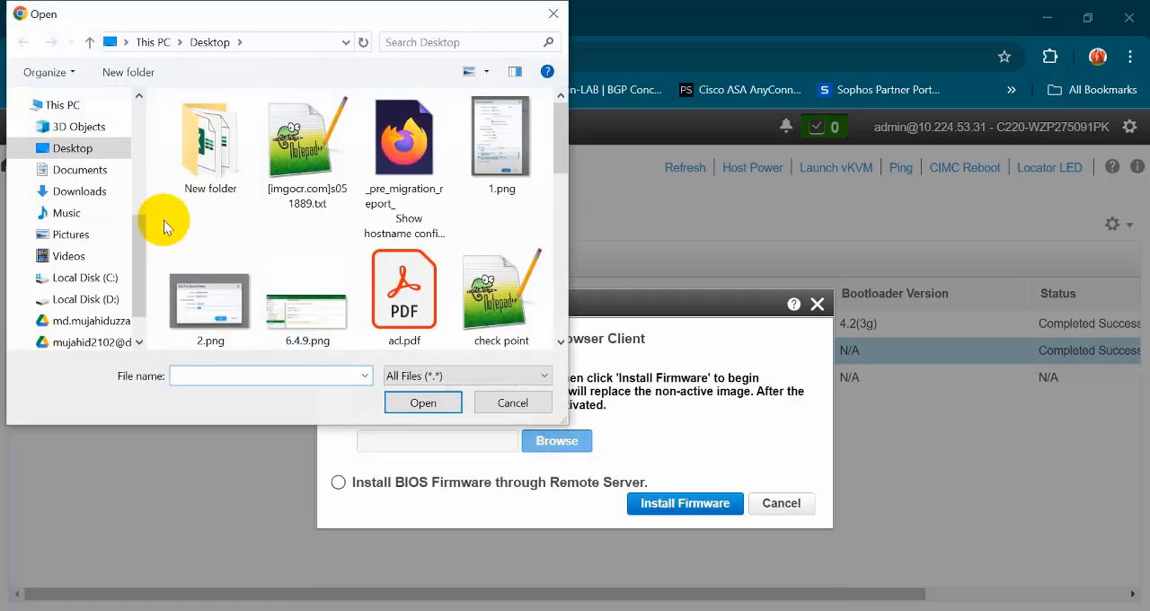
left_click(88, 300)
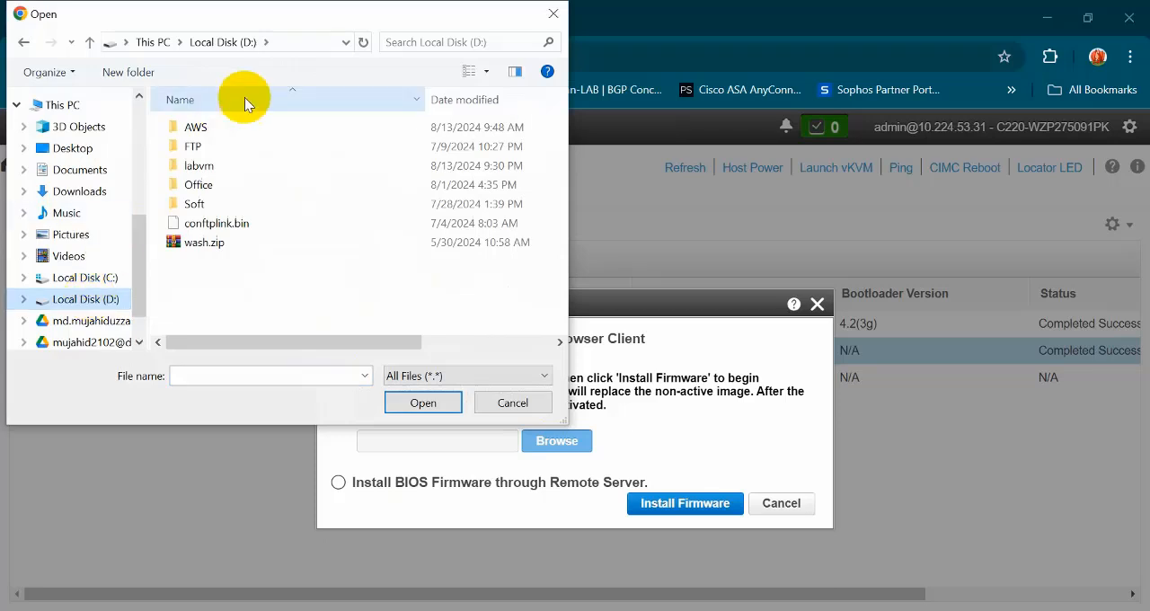
double_click(224, 154)
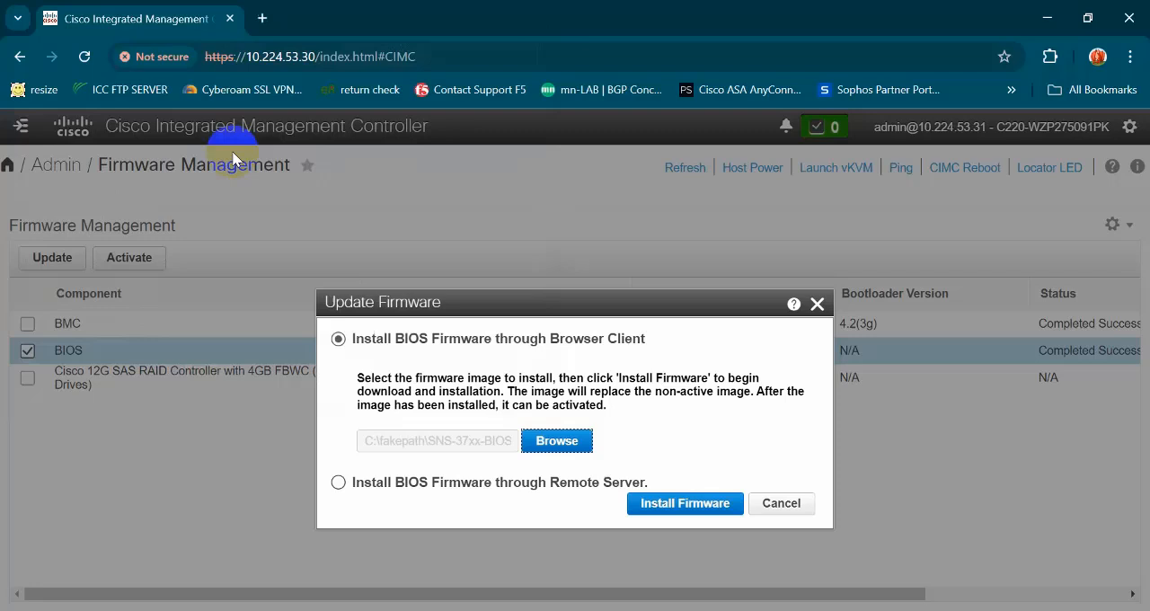
double_click(219, 152)
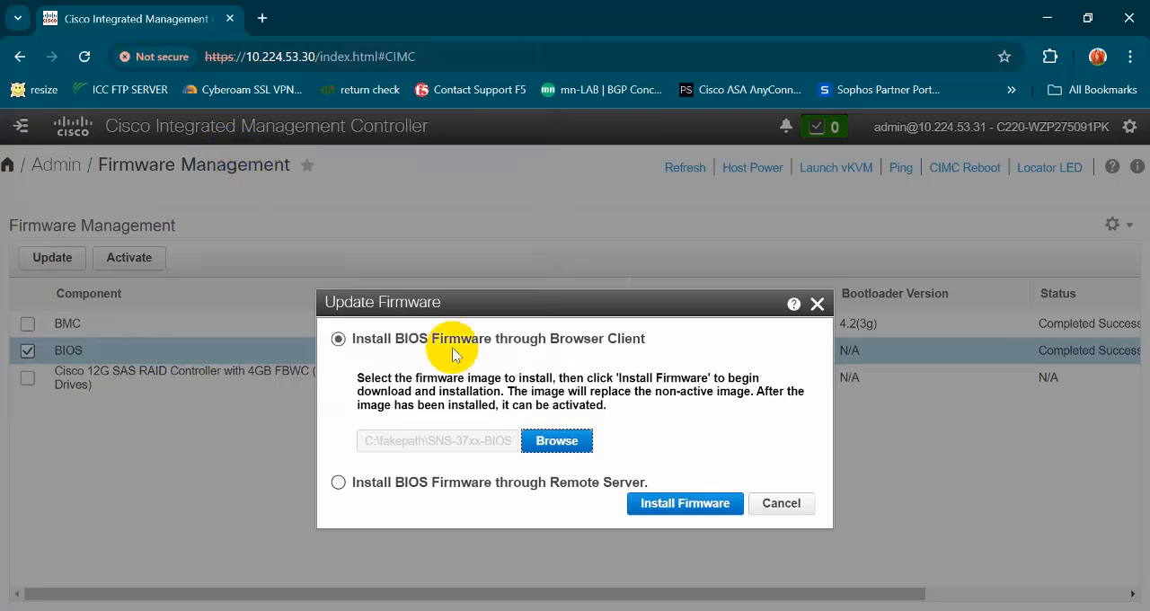
left_click(656, 506)
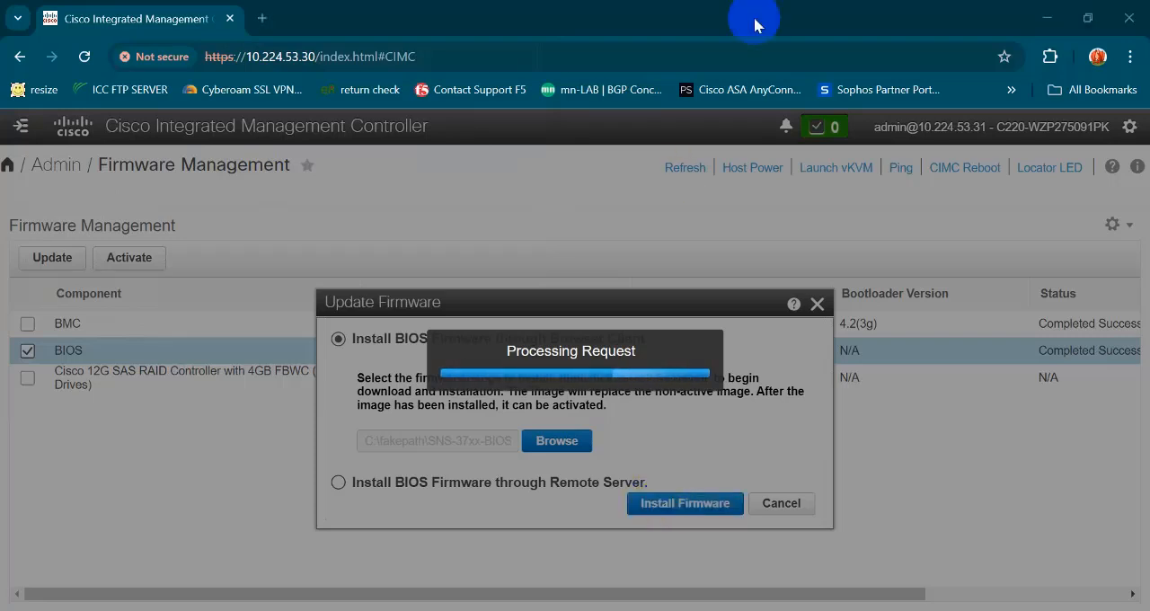
- Refresh the firmware list repeatedly and check the BIOS update's status and progress percentage
key("super+a")
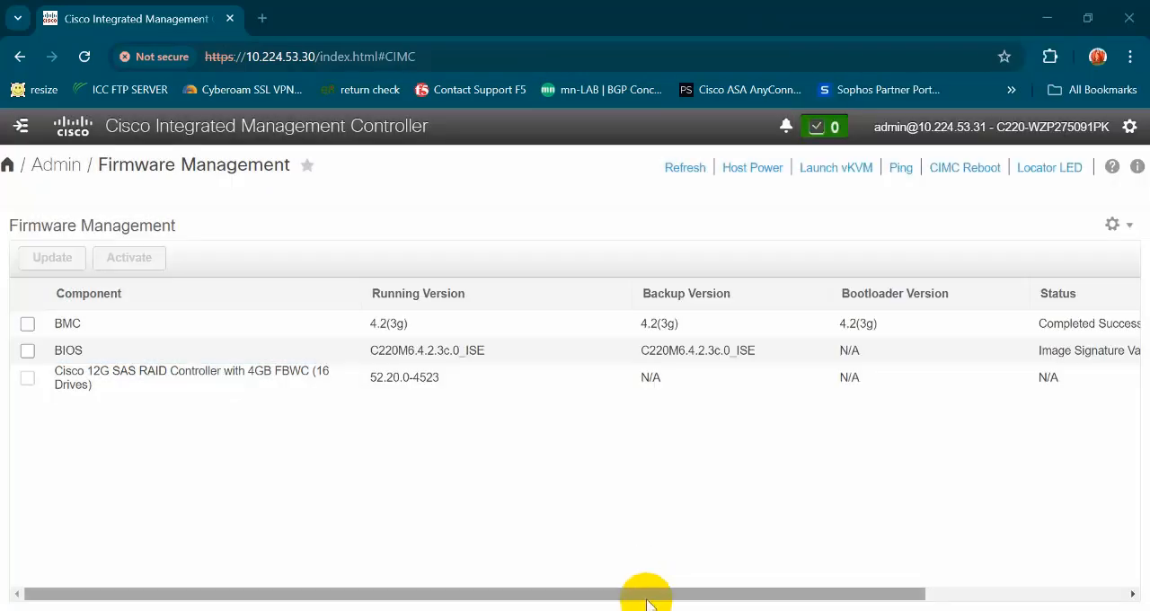
left_click_drag(644, 596, 809, 601)
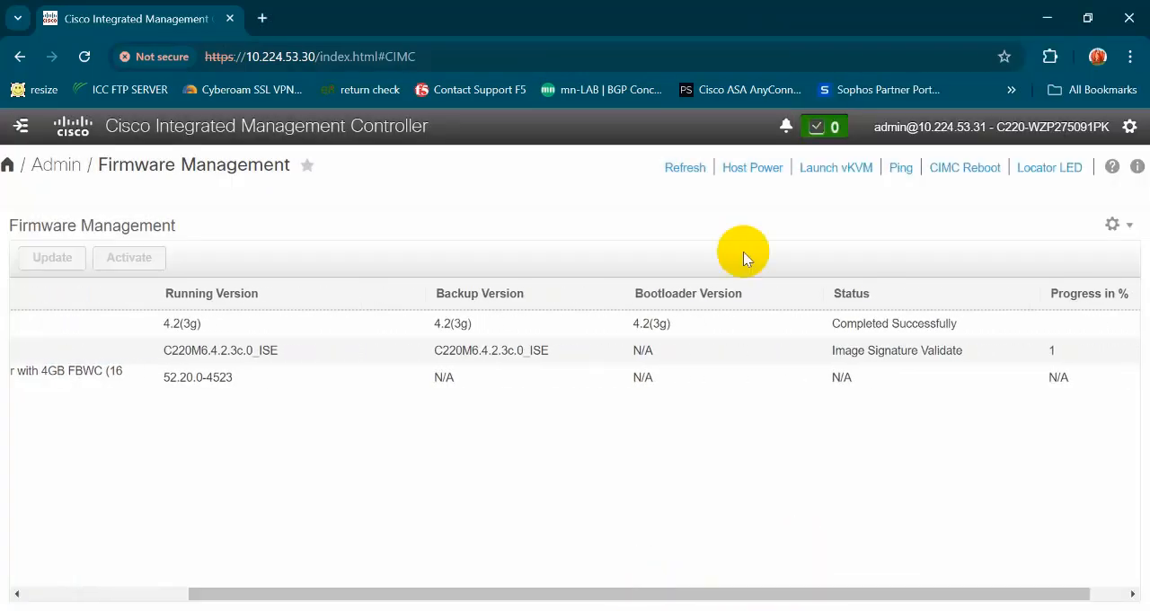
left_click(676, 173)
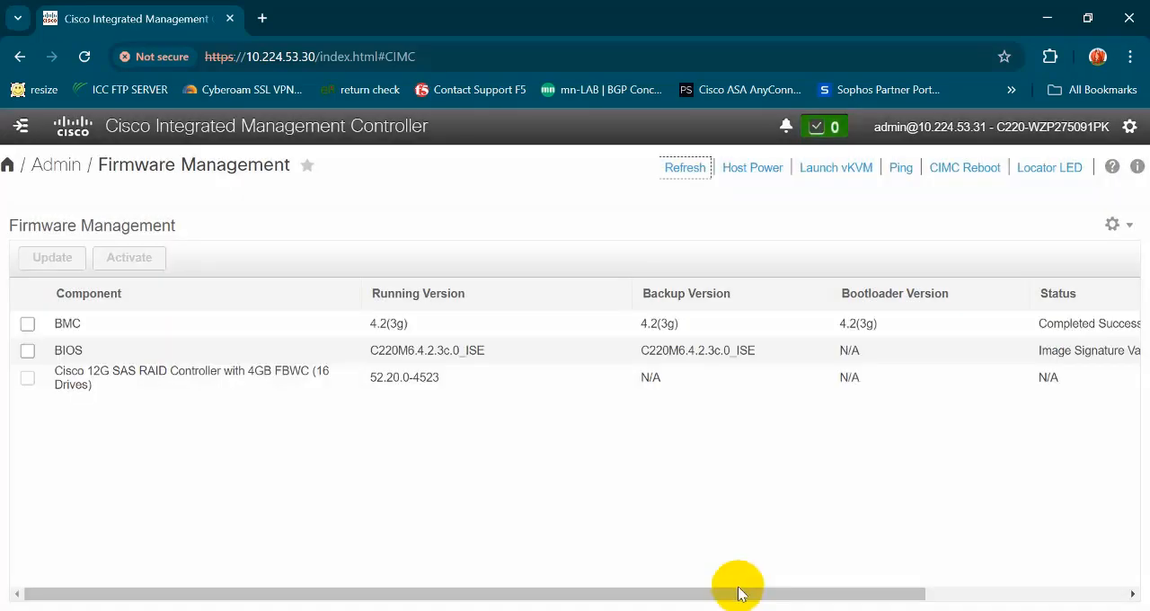
left_click_drag(739, 594, 1043, 604)
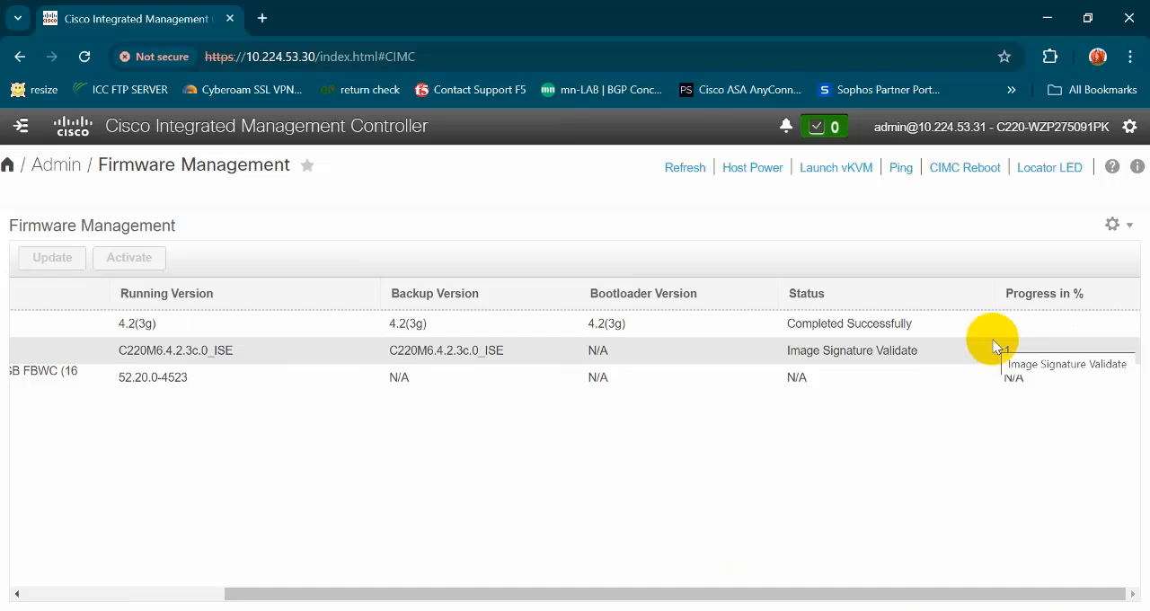
key("ctrl+minus")
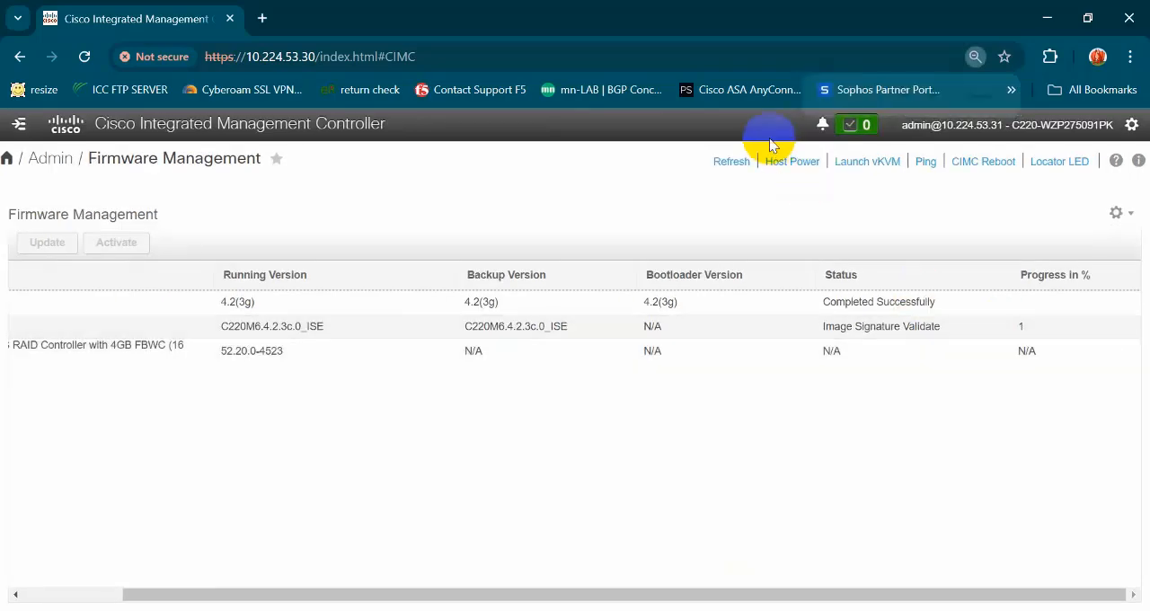
left_click(728, 161)
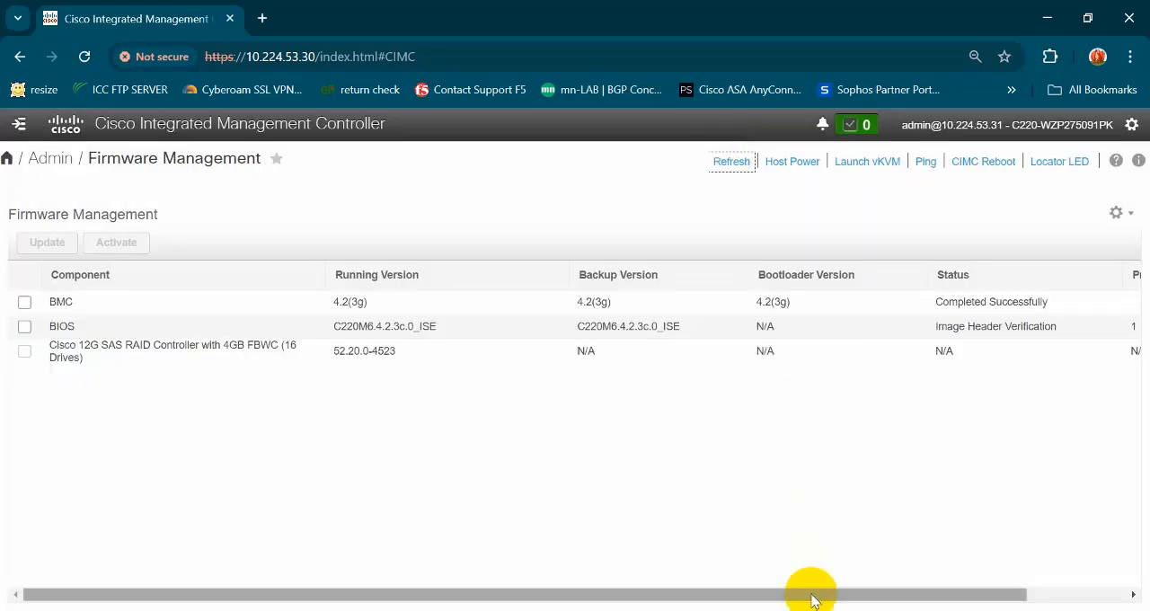
left_click_drag(812, 596, 1009, 576)
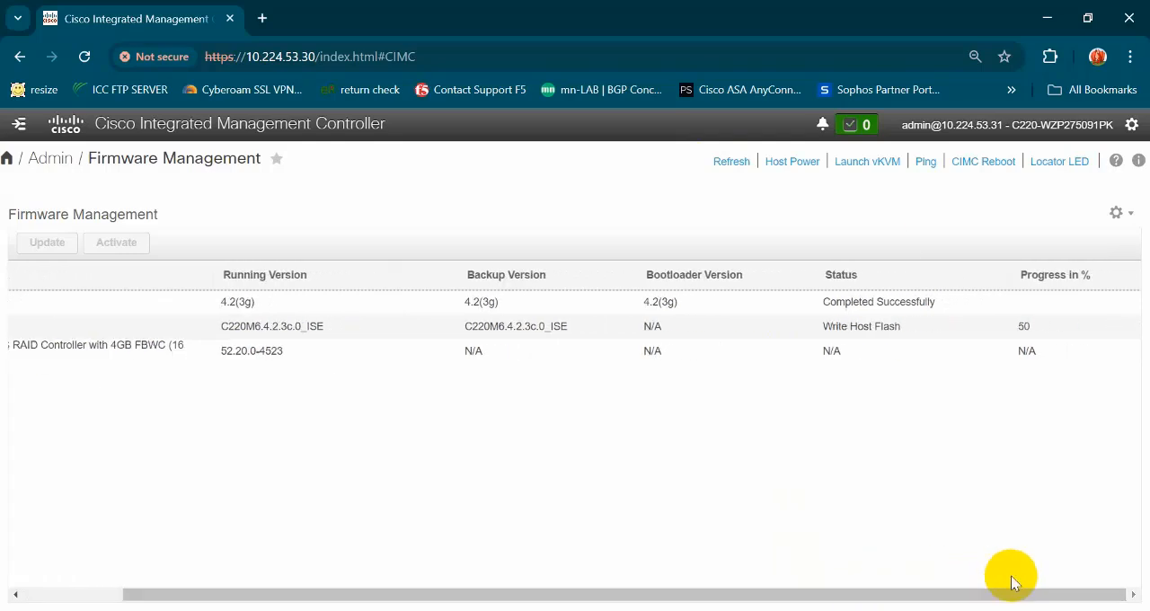
left_click(732, 162)
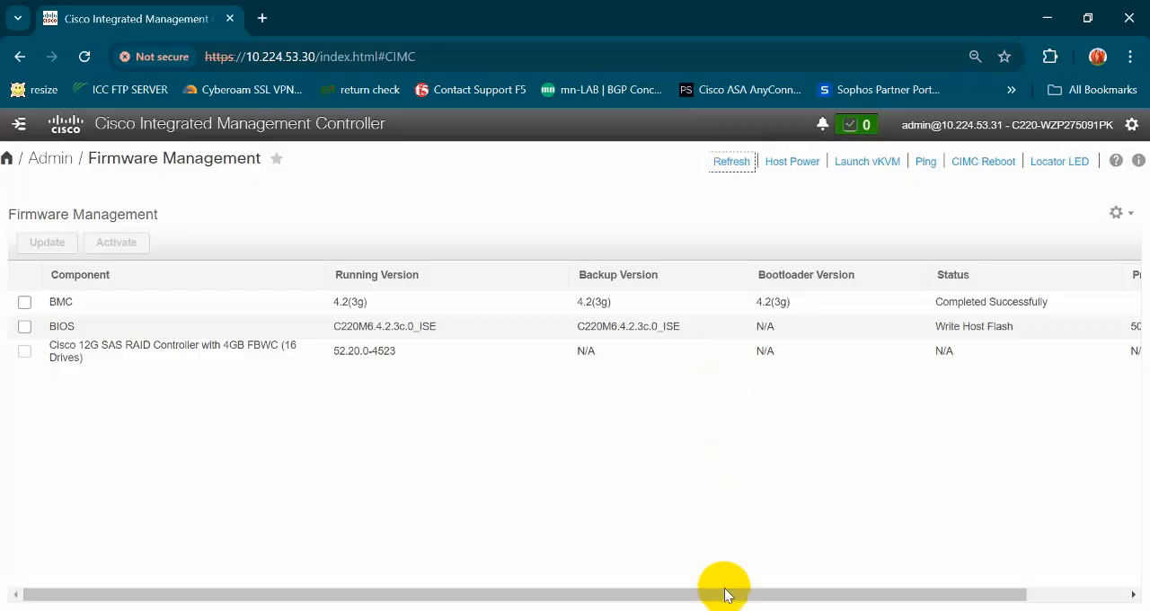
left_click_drag(729, 596, 928, 598)
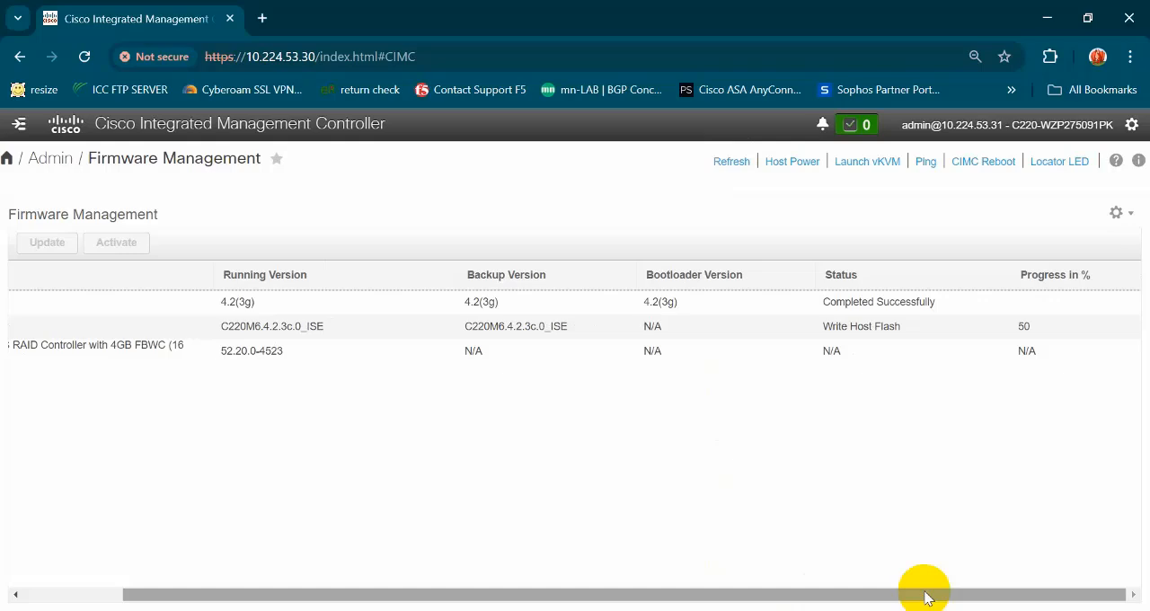
left_click_drag(1012, 327, 1038, 327)
left_click(958, 410)
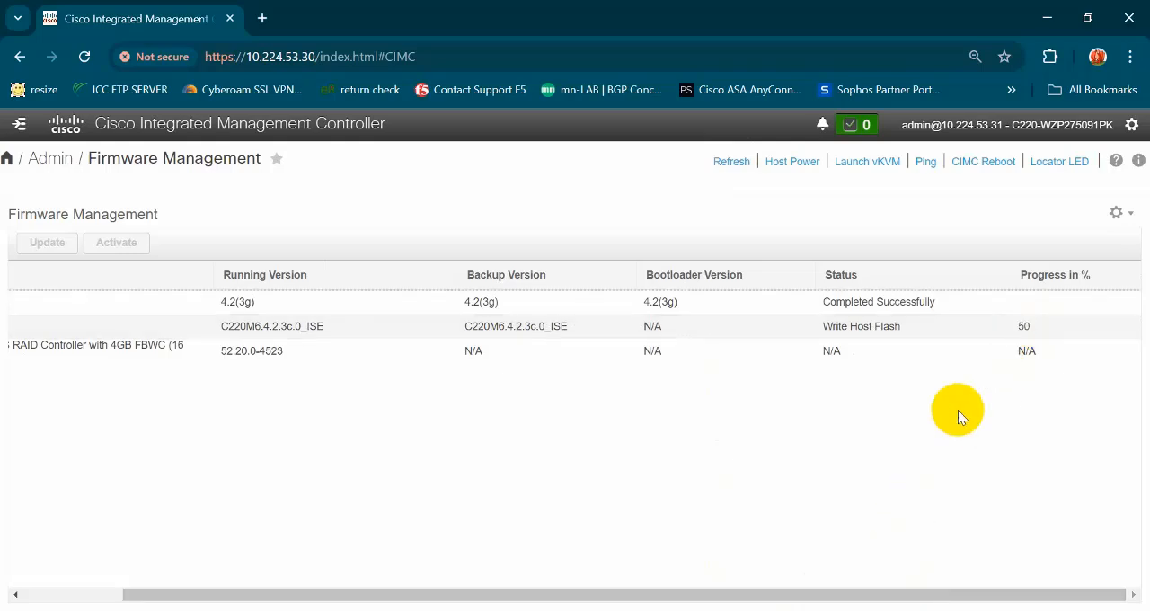
left_click(731, 166)
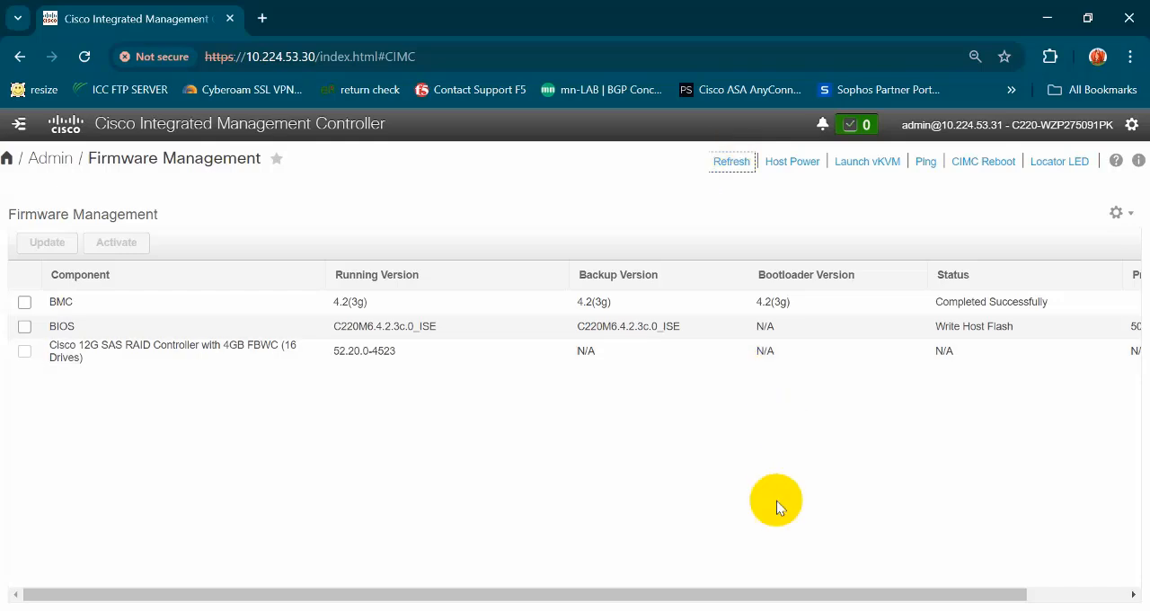
left_click_drag(764, 591, 893, 590)
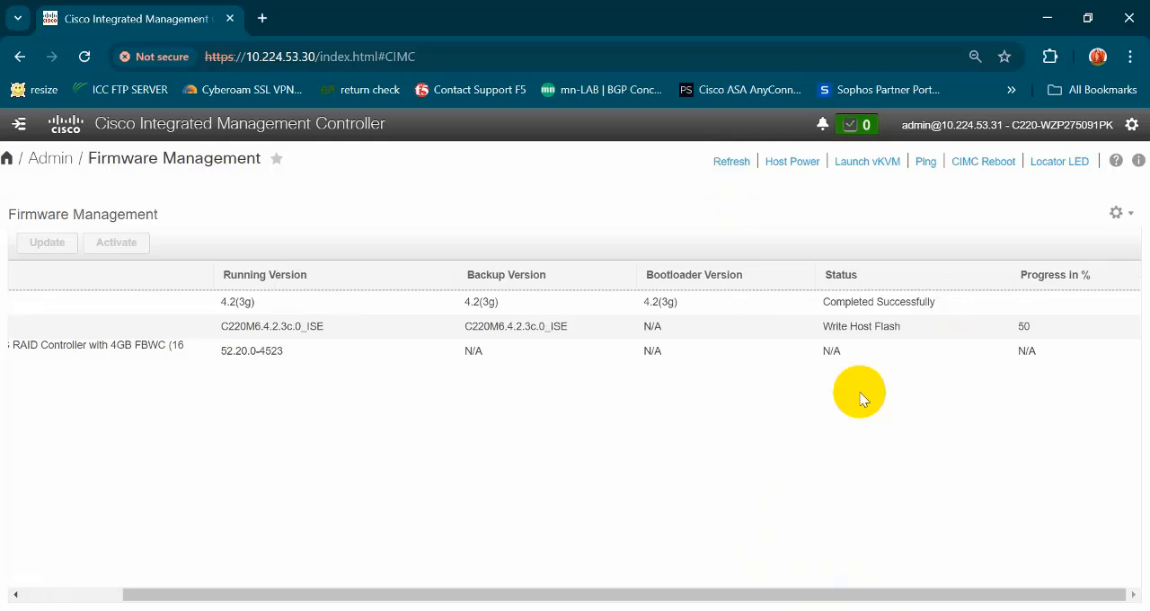
left_click(731, 164)
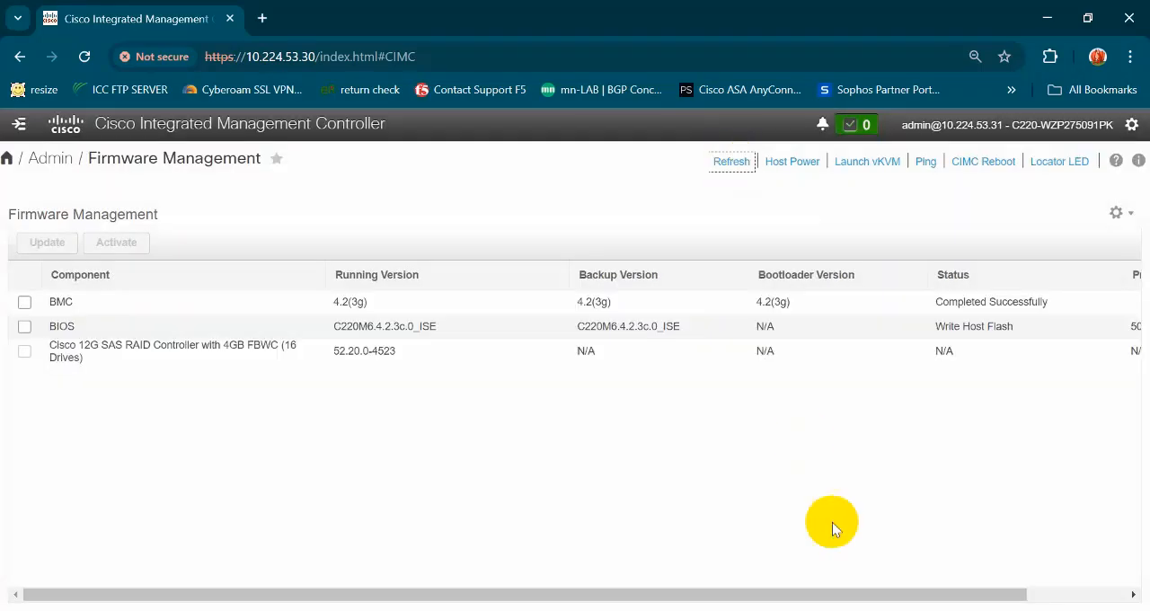
left_click_drag(830, 602, 1015, 575)
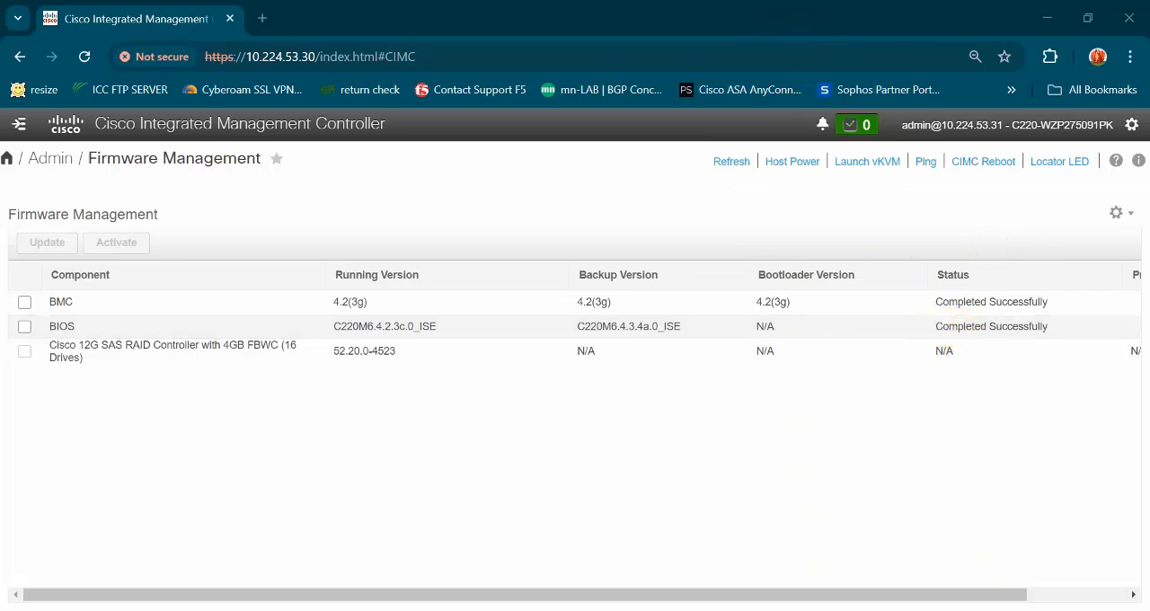
left_click(731, 161)
- Power off the host server and confirm the power action
left_click(805, 163)
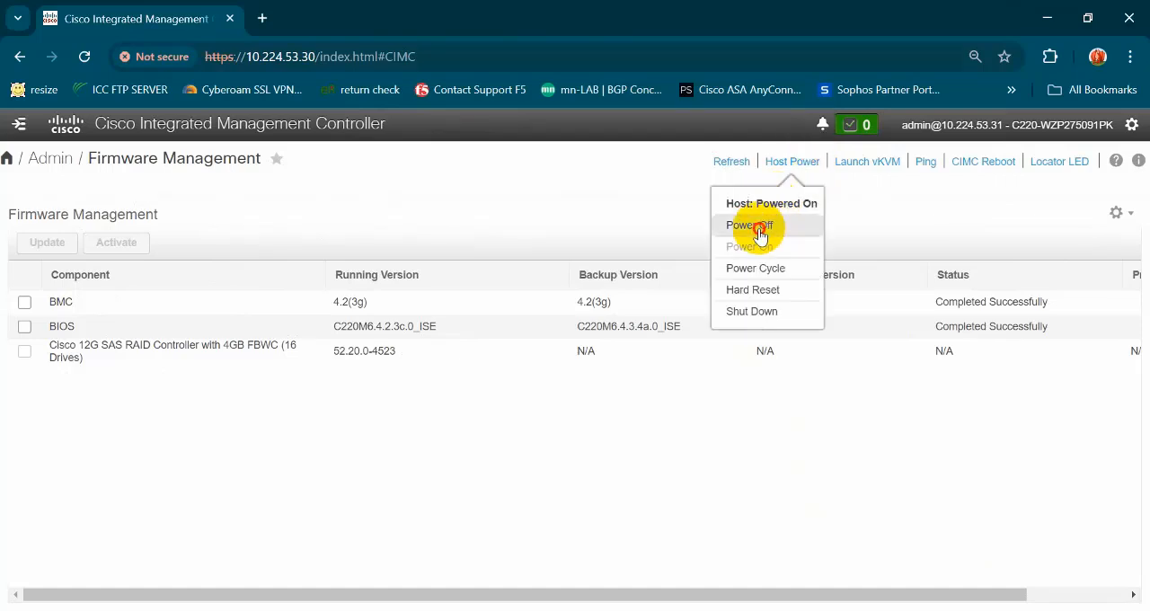
left_click(759, 228)
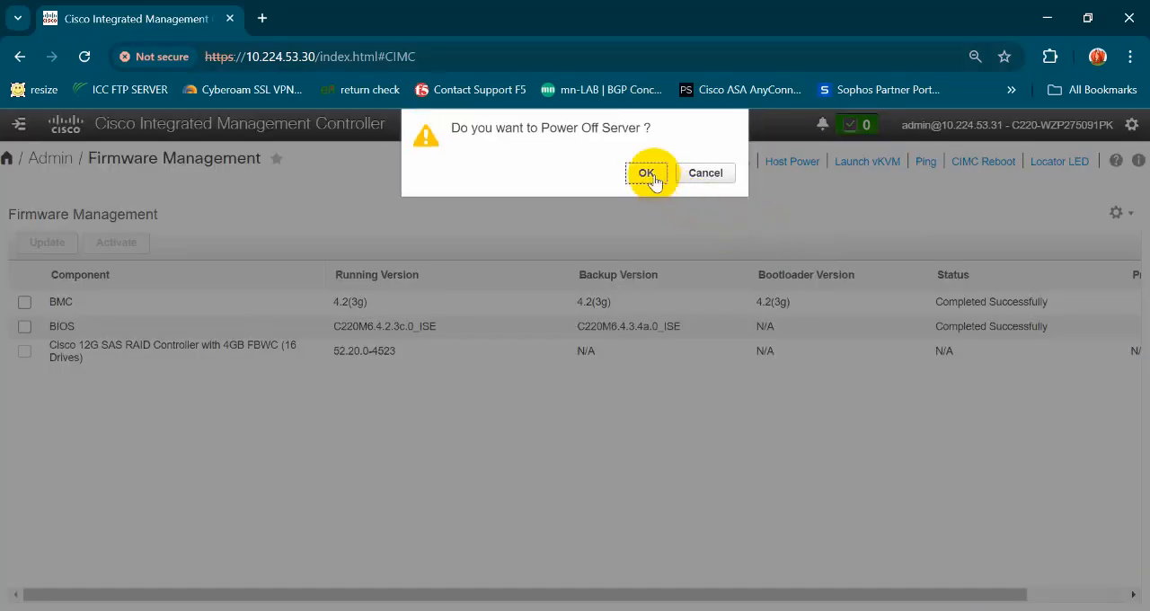
left_click(647, 174)
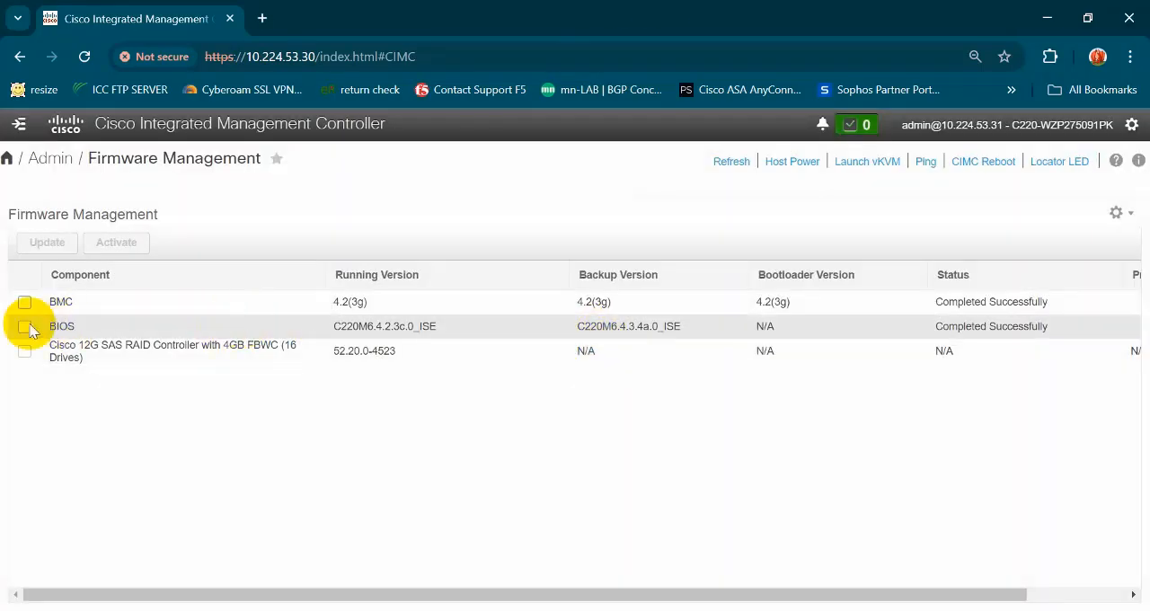
- Activate the BIOS firmware image C220M6.4.3.4a.0_ISE as the running version
left_click(18, 327)
left_click(22, 329)
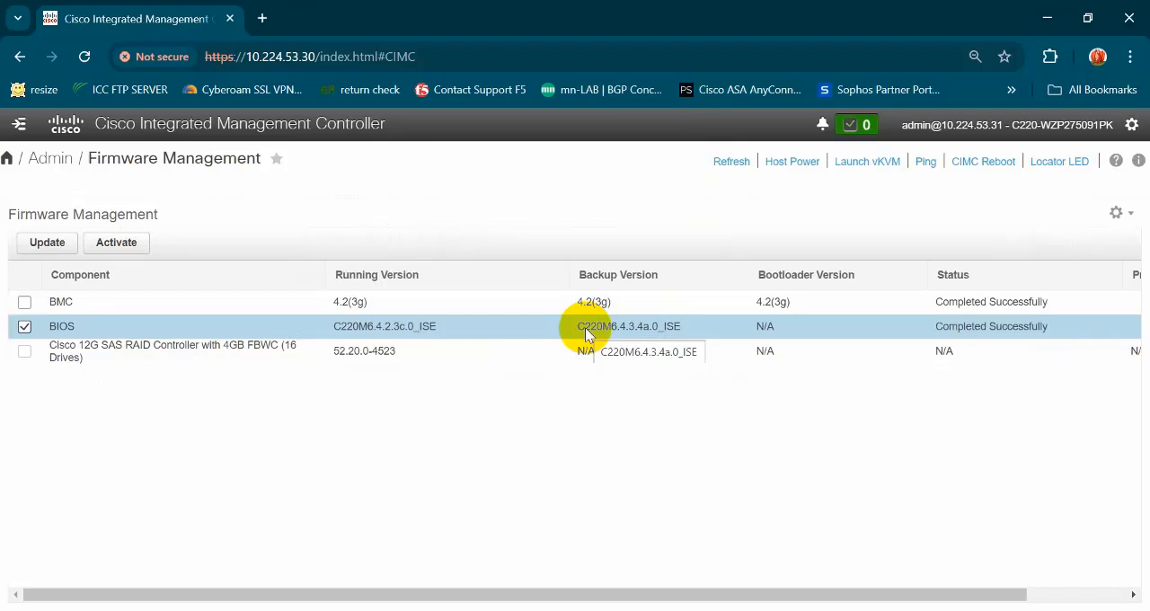
left_click(118, 244)
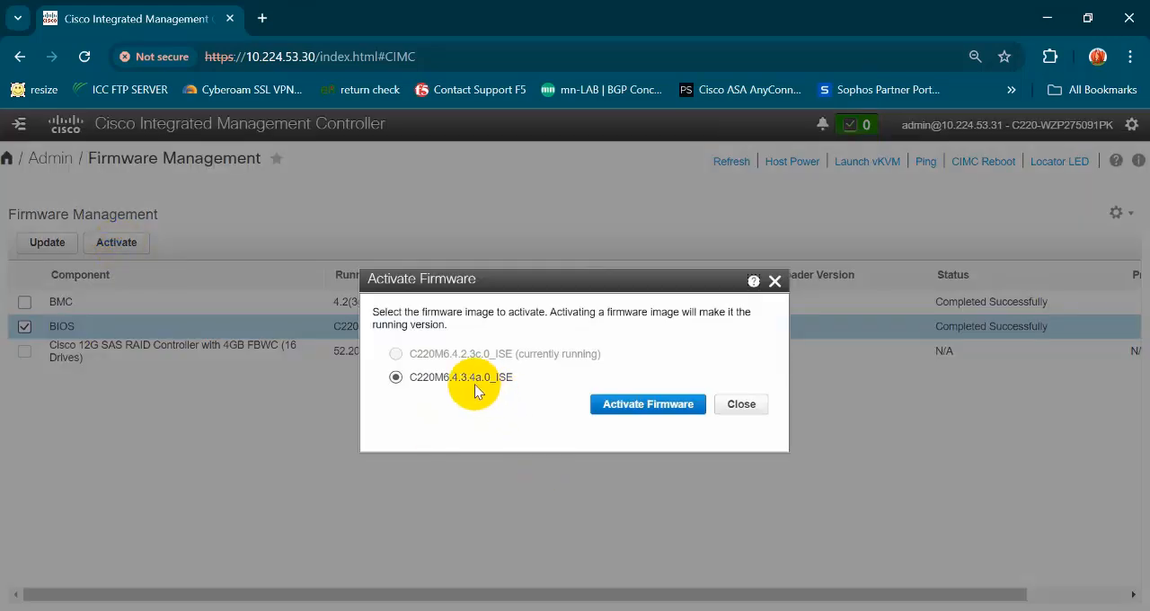
left_click(602, 403)
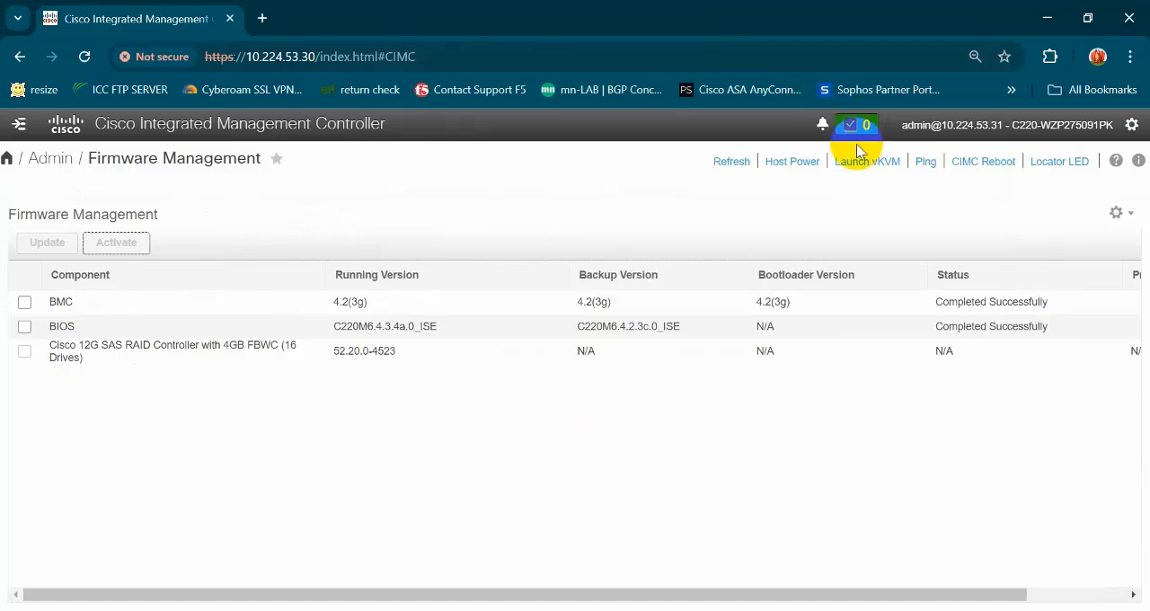
- Power on the host server and confirm the power action
left_click(791, 170)
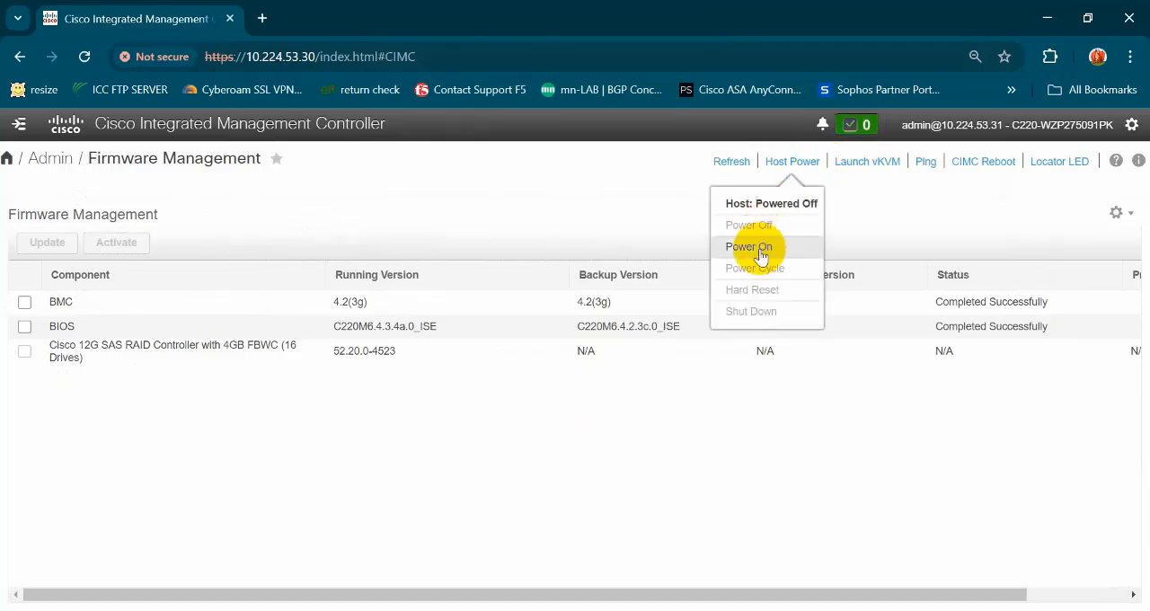
left_click(760, 250)
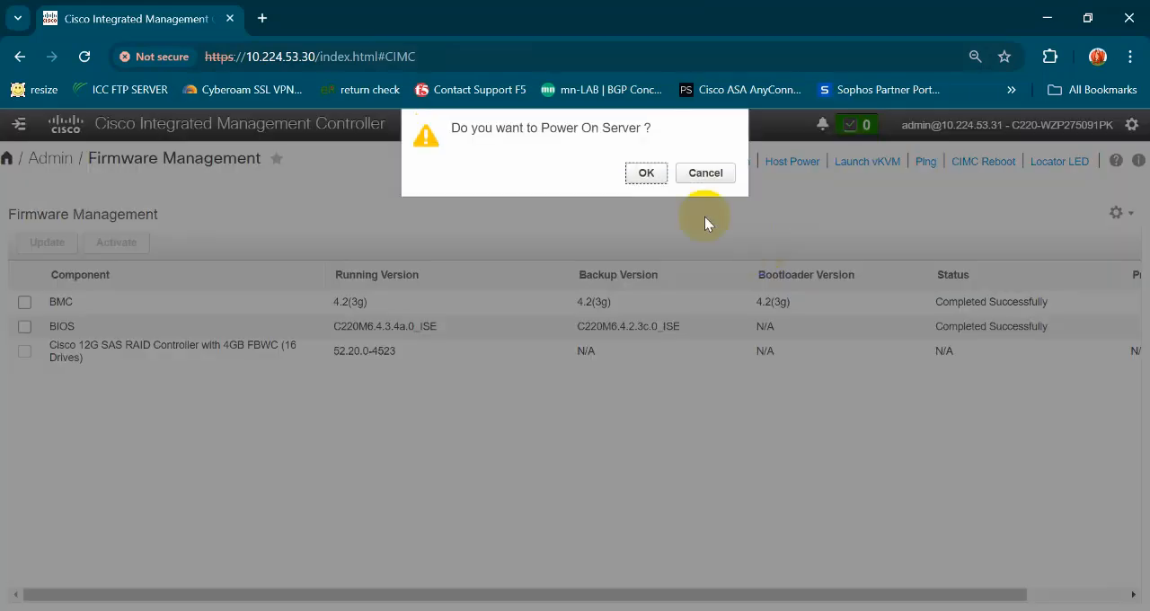
left_click(649, 176)
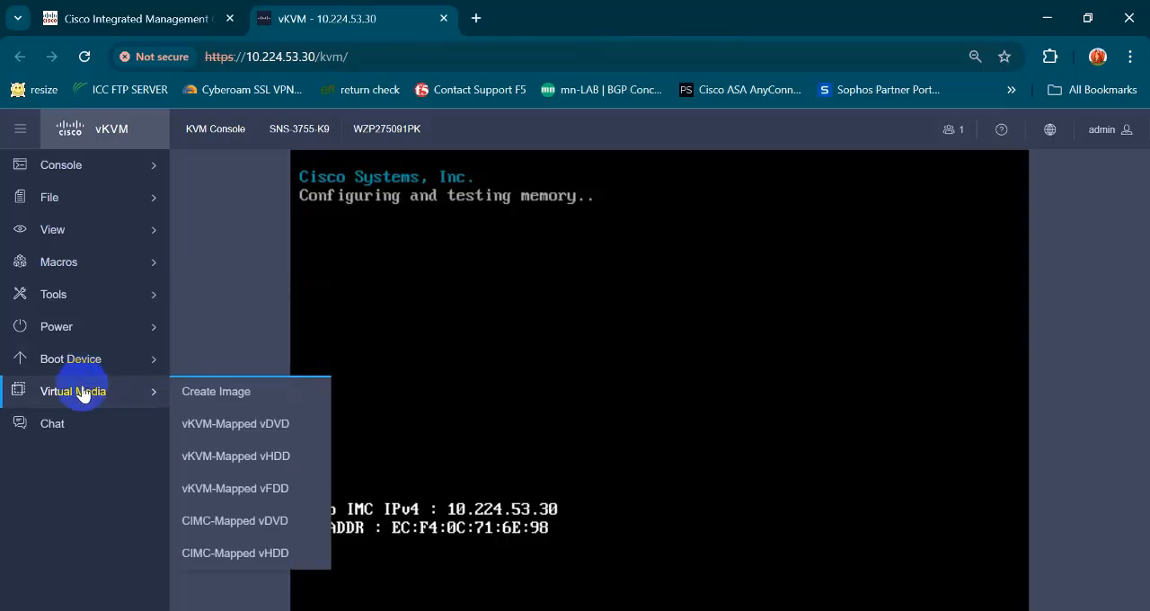
- Map the SNS-37xx-HUU-4.3.4.240152_ISE.iso image from D:\FTP as the vKVM-mapped virtual DVD
mouse_move(109, 398)
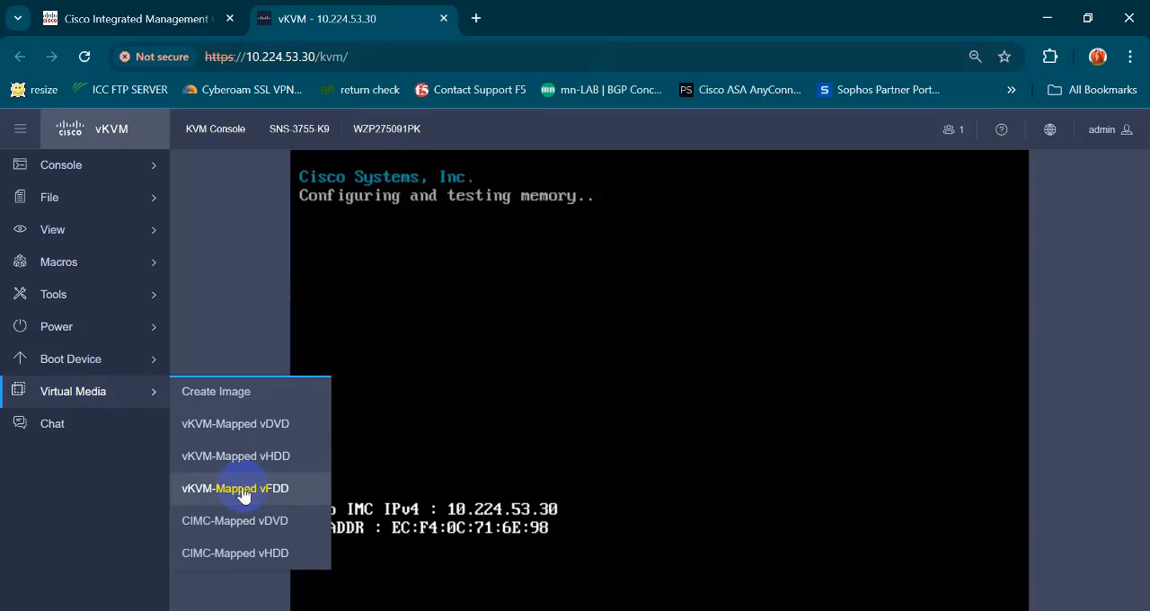
left_click(237, 424)
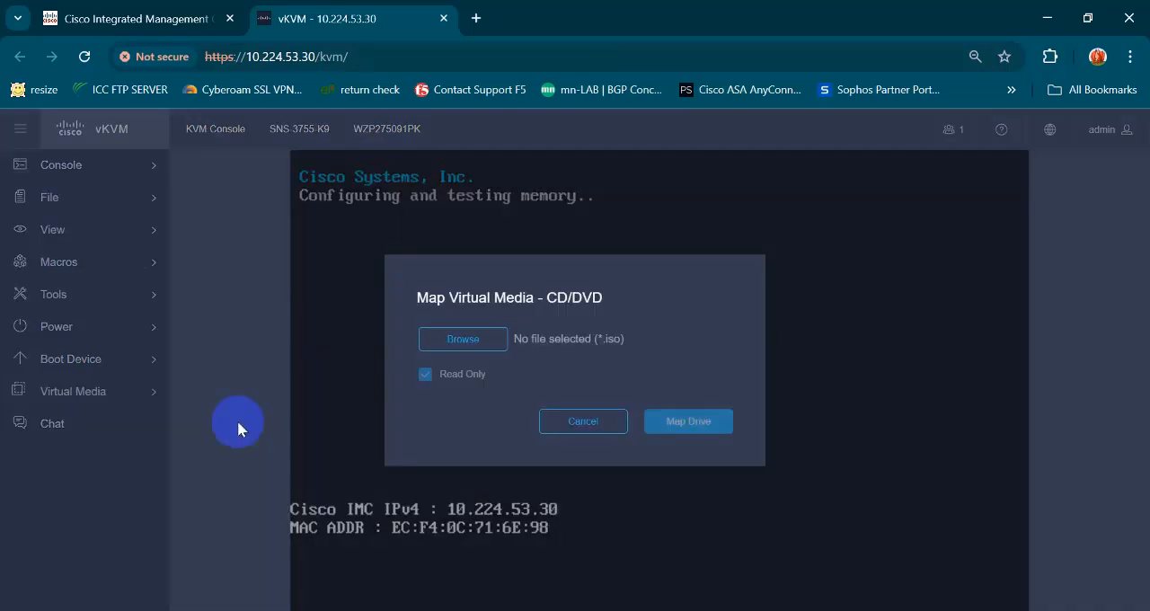
left_click(465, 339)
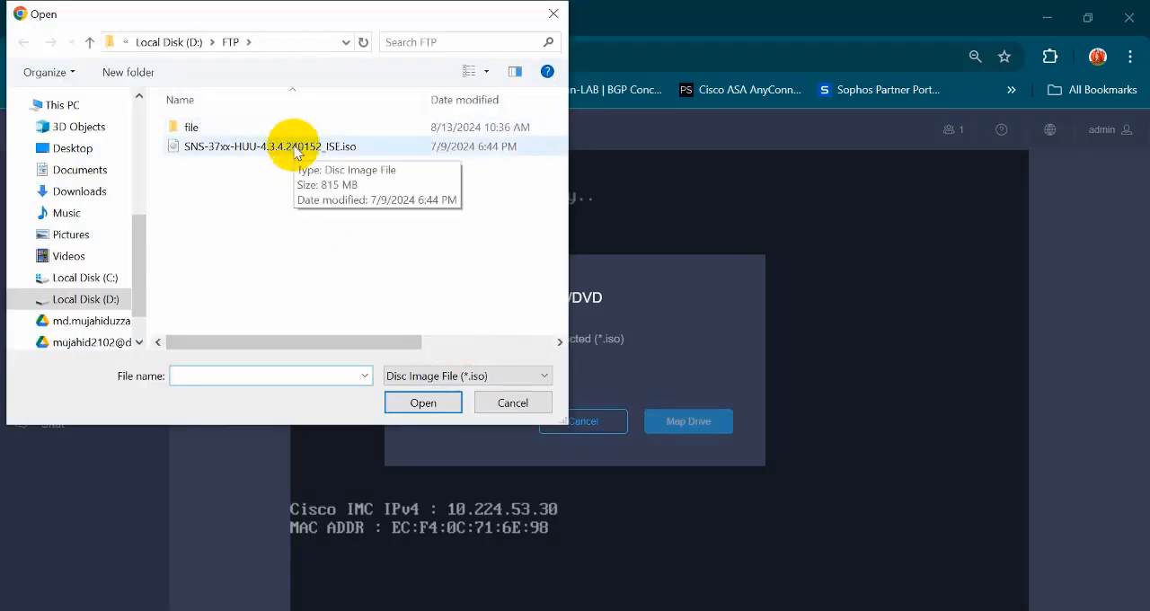
double_click(293, 148)
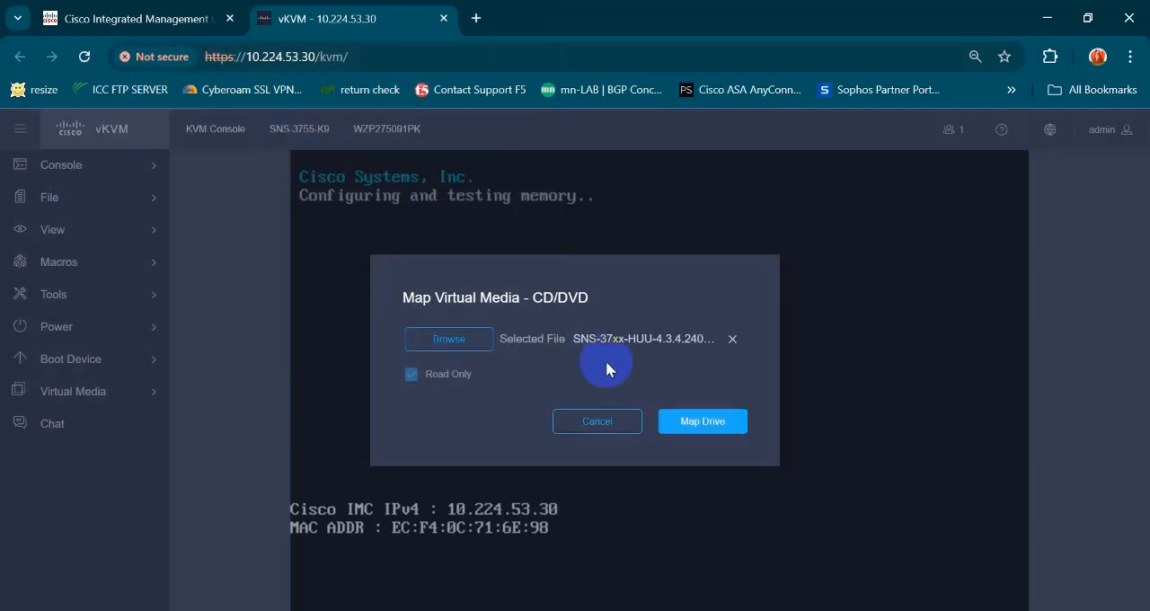
left_click(701, 421)
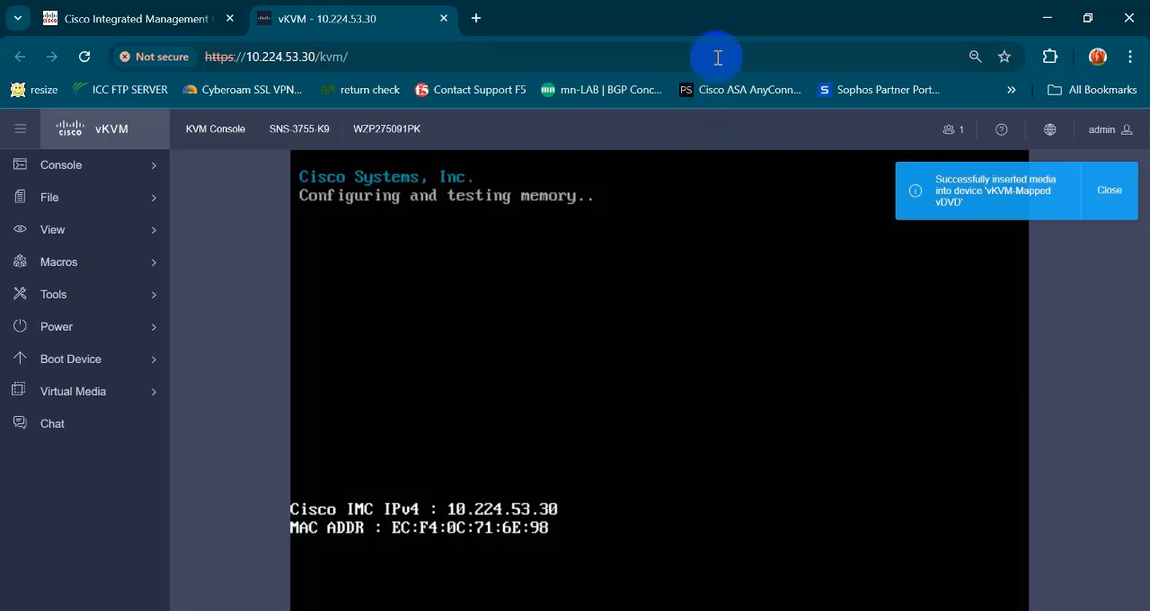
- Open the console's on-screen keyboard and place it beside the boot text
left_click(159, 297)
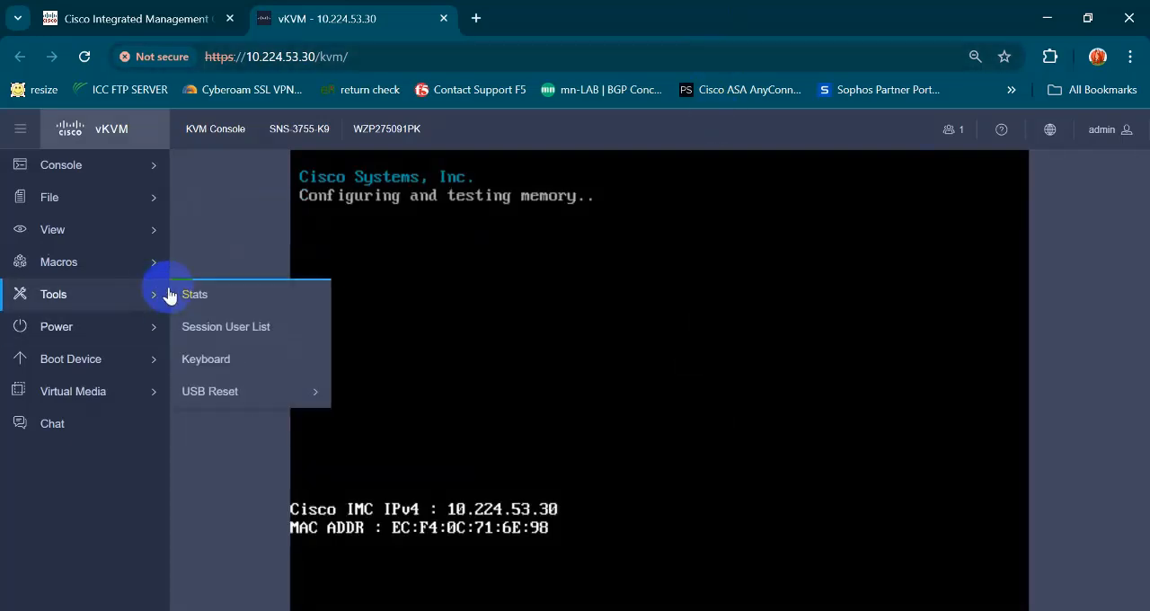
left_click(205, 360)
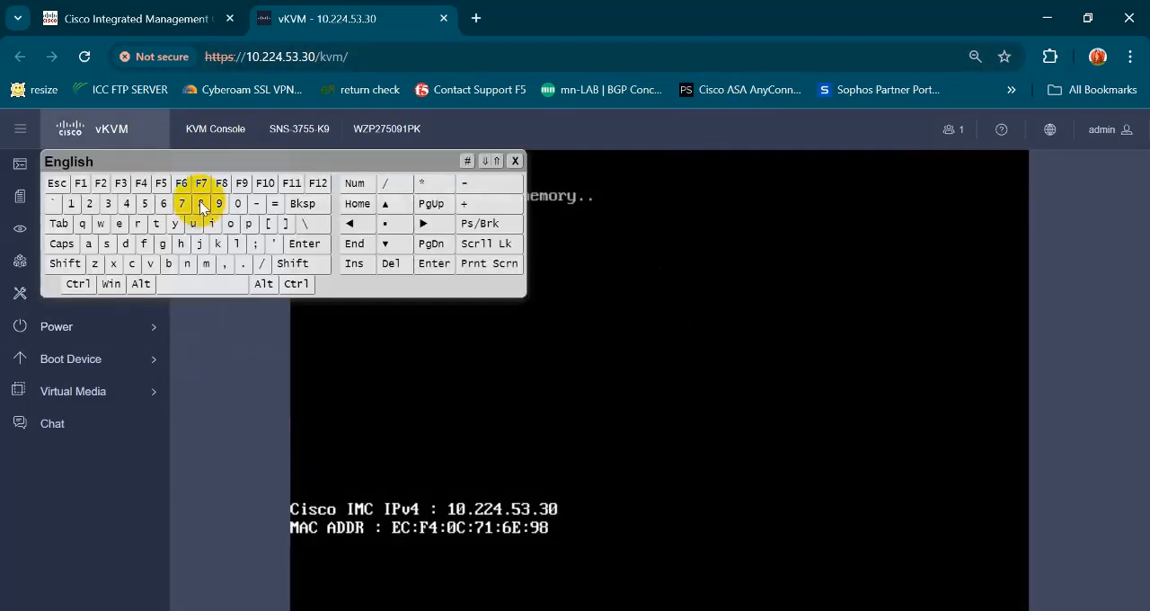
left_click_drag(215, 162, 881, 259)
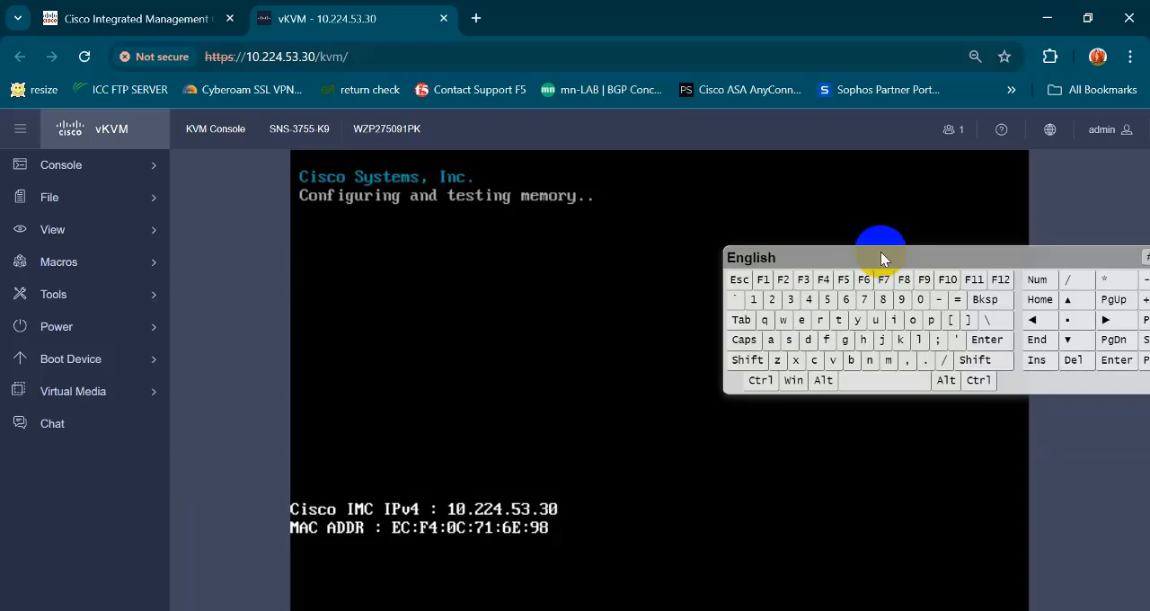
left_click(569, 259)
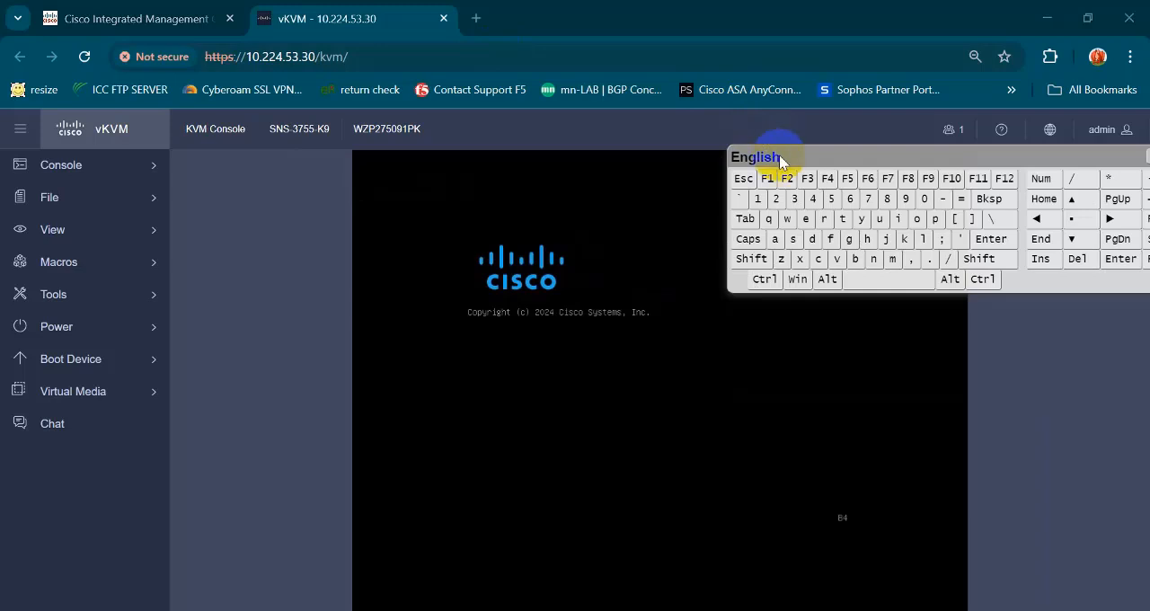
left_click(779, 157)
mouse_move(779, 157)
left_mouse_down()
mouse_move(771, 190)
mouse_move(788, 201)
left_mouse_up()
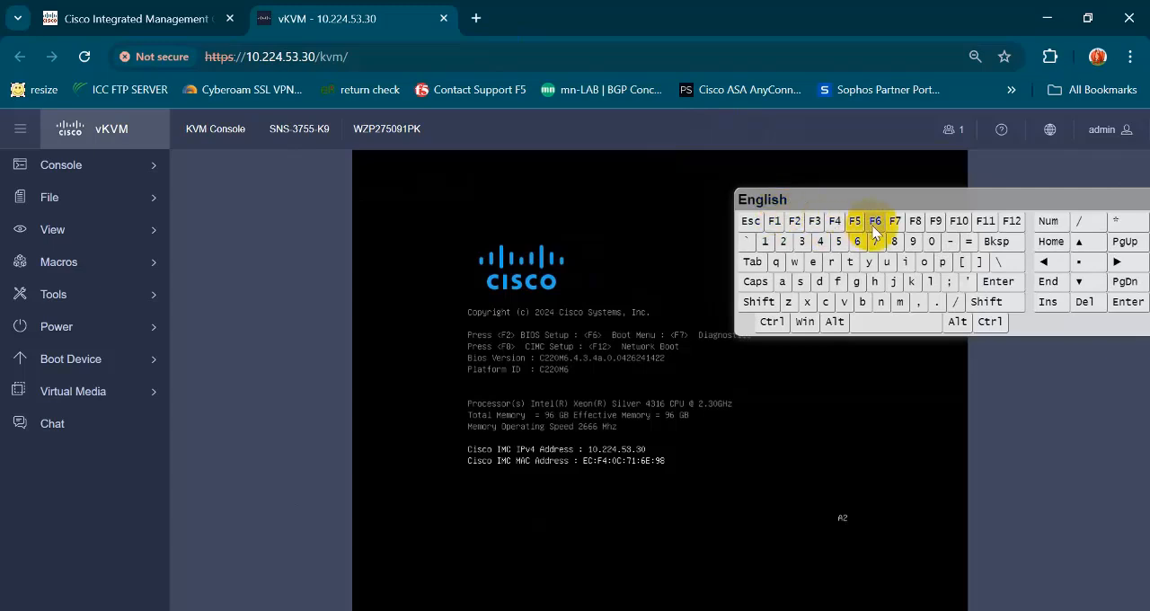
- Request the server's boot menu during startup with the on-screen keyboard and close that keyboard
left_click(659, 397)
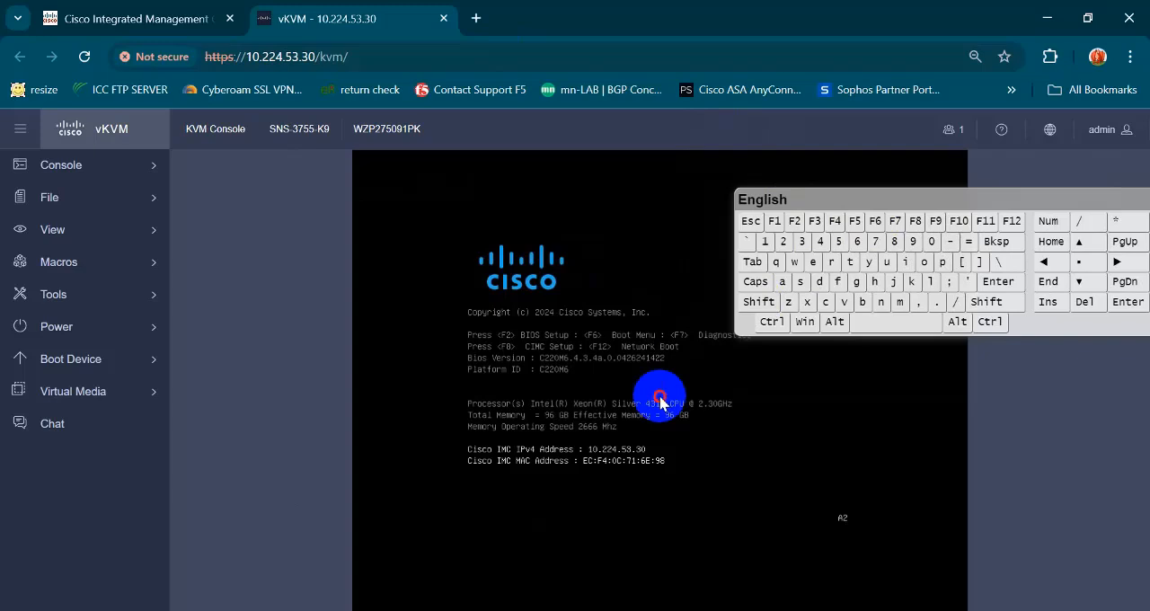
left_click(876, 228)
left_click_drag(872, 206, 888, 157)
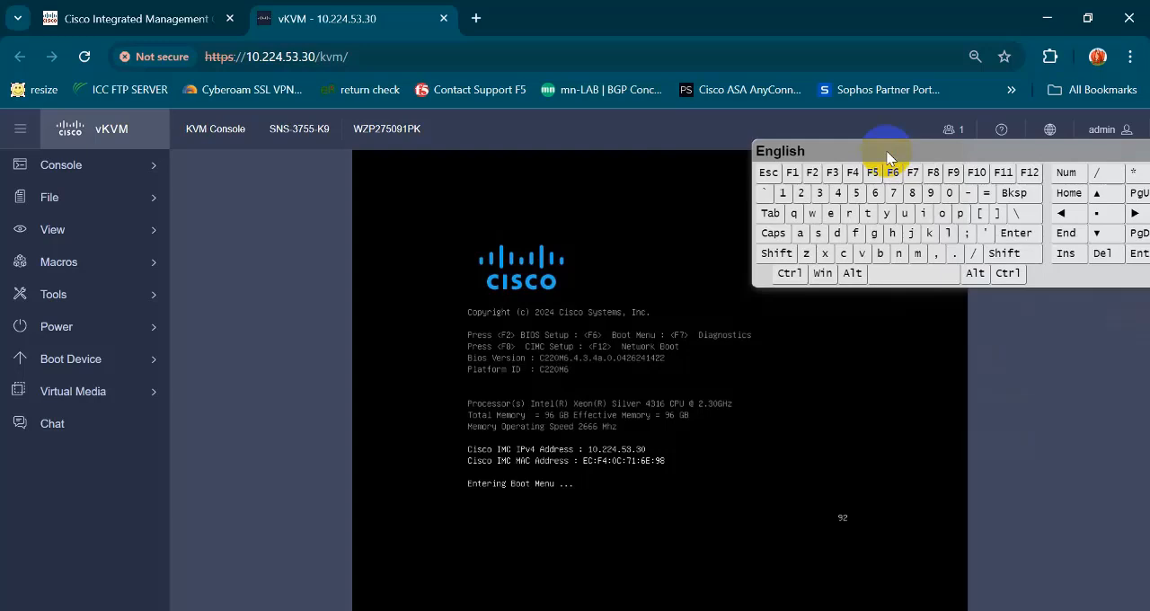
left_click_drag(888, 157, 739, 174)
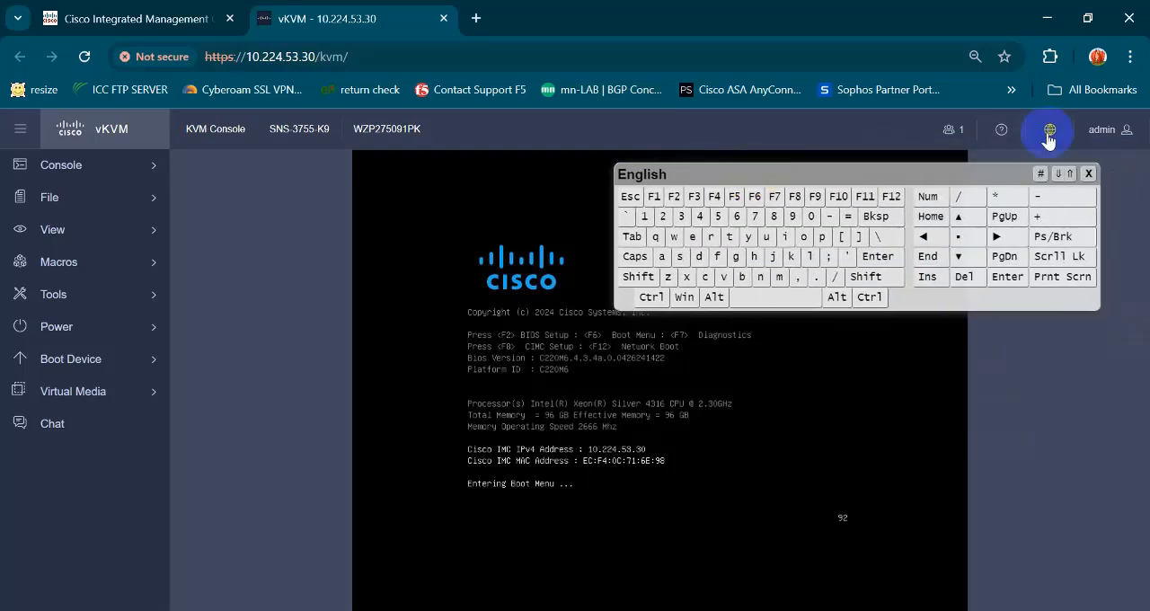
left_click(1089, 173)
left_click(854, 243)
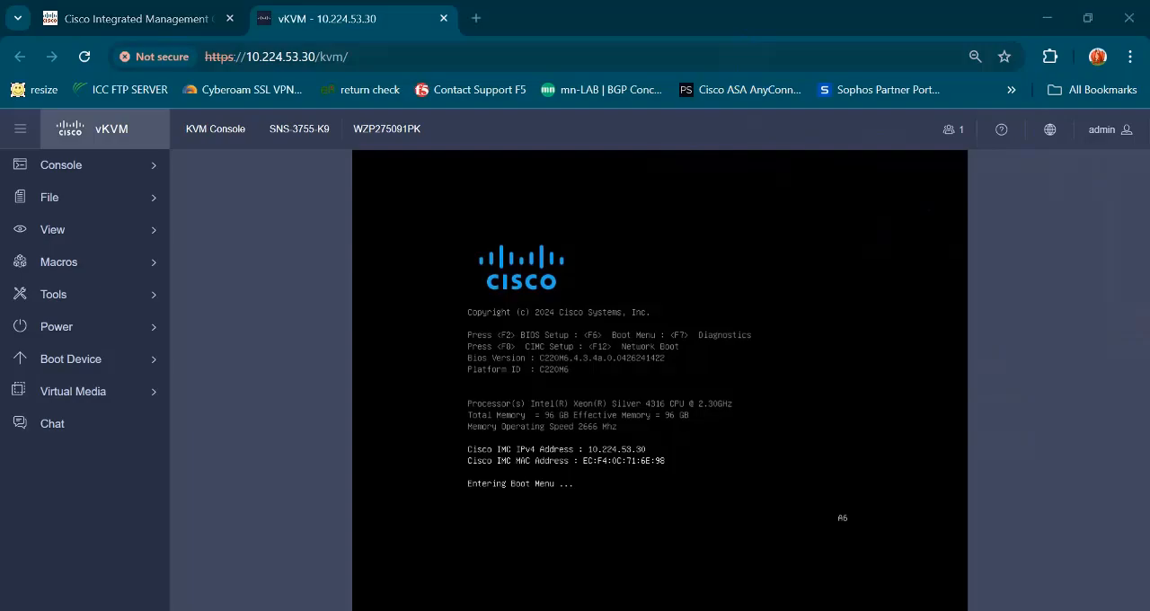
- Boot the server from the device UEFI: Cisco vKVM-Mapped vDVD2.00
key("alt+Tab")
key("alt+Tab")
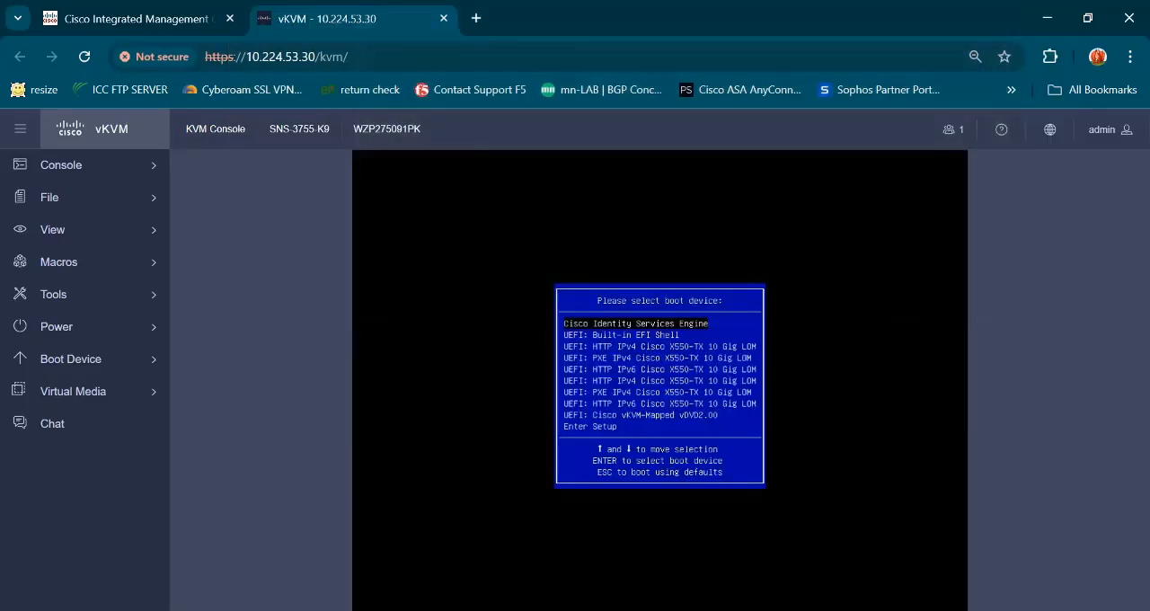
key("Down")
key("Down")
key("Down")
key("Down")
key("Down")
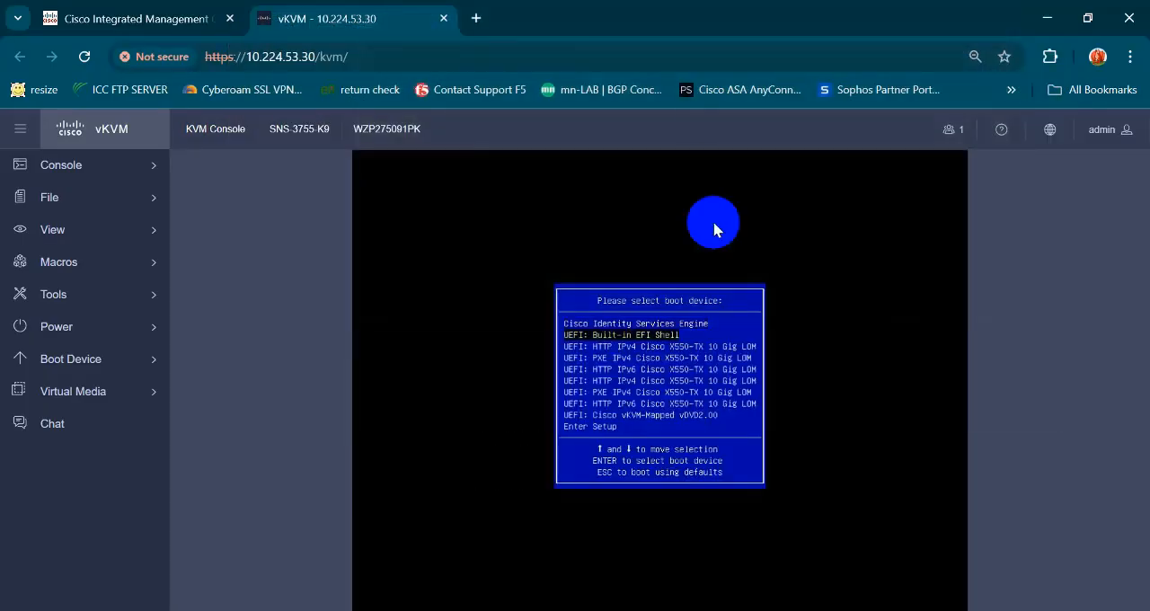
key("Down")
key("Down")
key("Down")
key("Down")
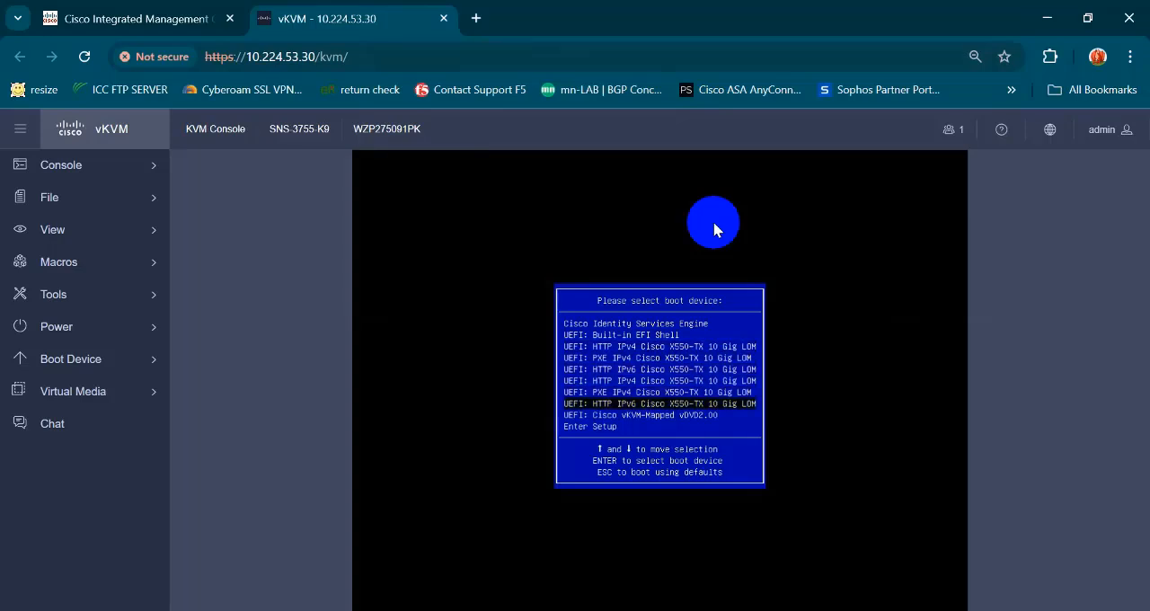
key("Up")
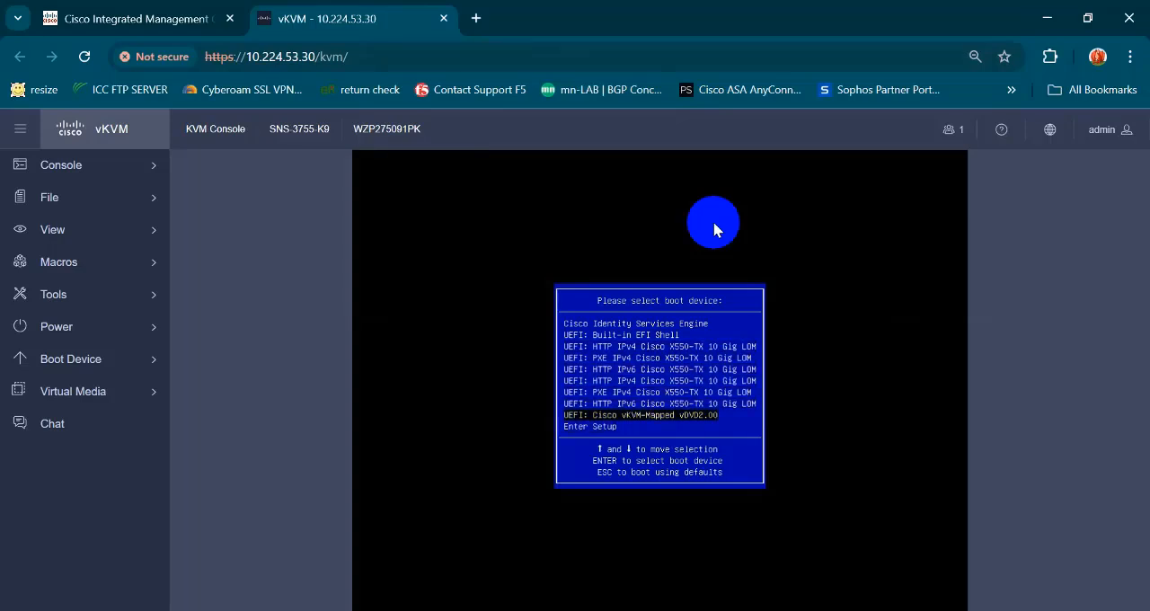
key("Return")
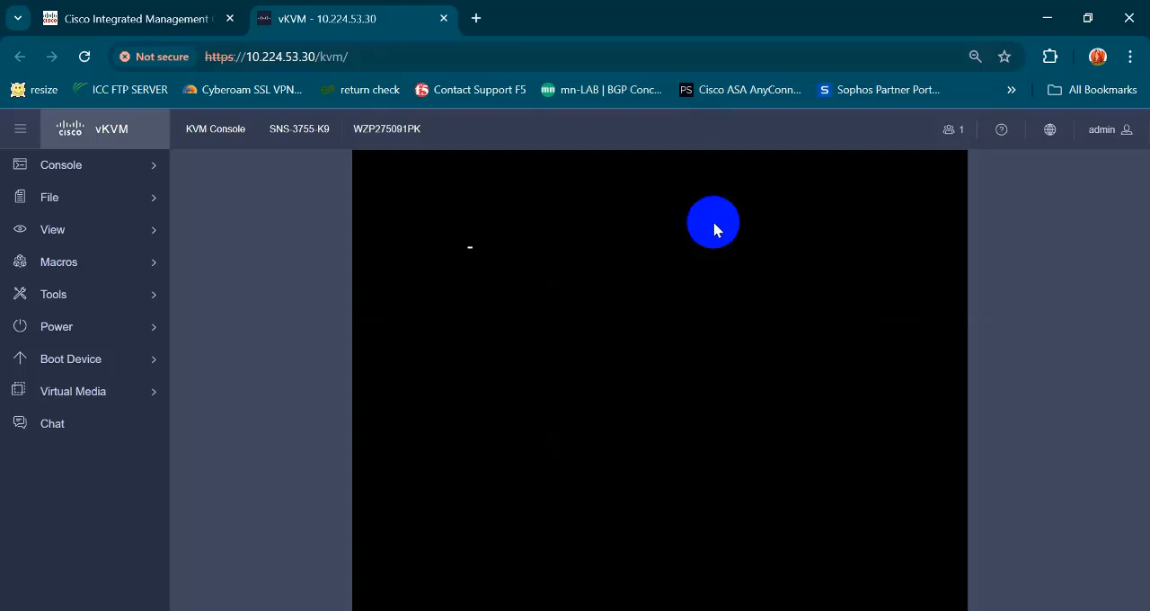
- Mark the touchscreen calibration point and accept the Cisco Software License Agreement in the Host Upgrade Utility
key("alt+Tab")
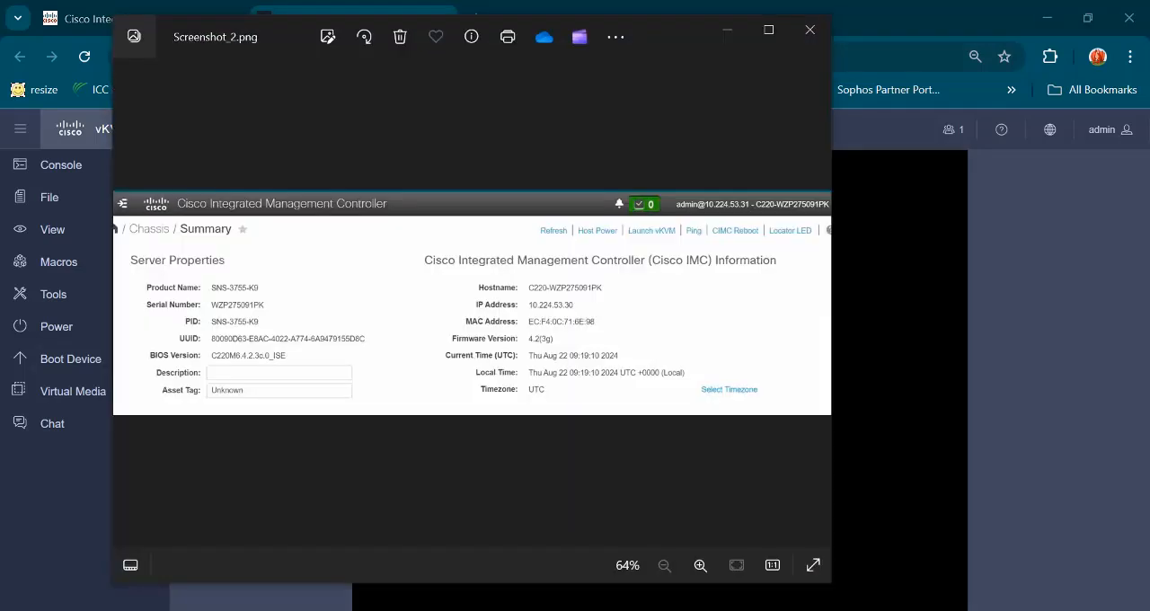
key("alt+Tab")
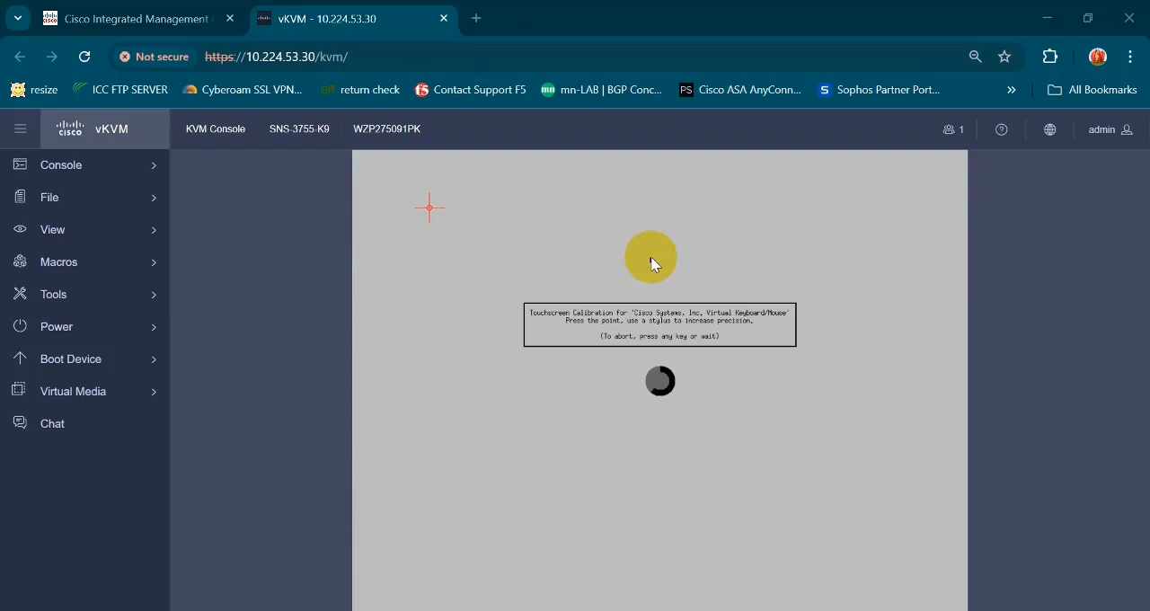
left_click(430, 208)
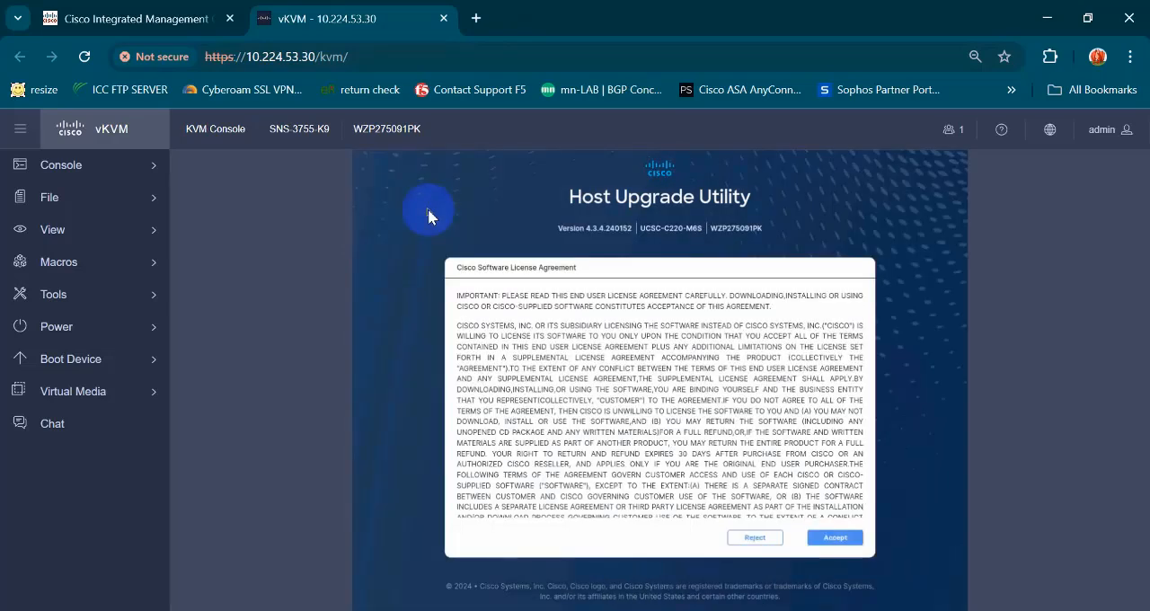
left_click(835, 538)
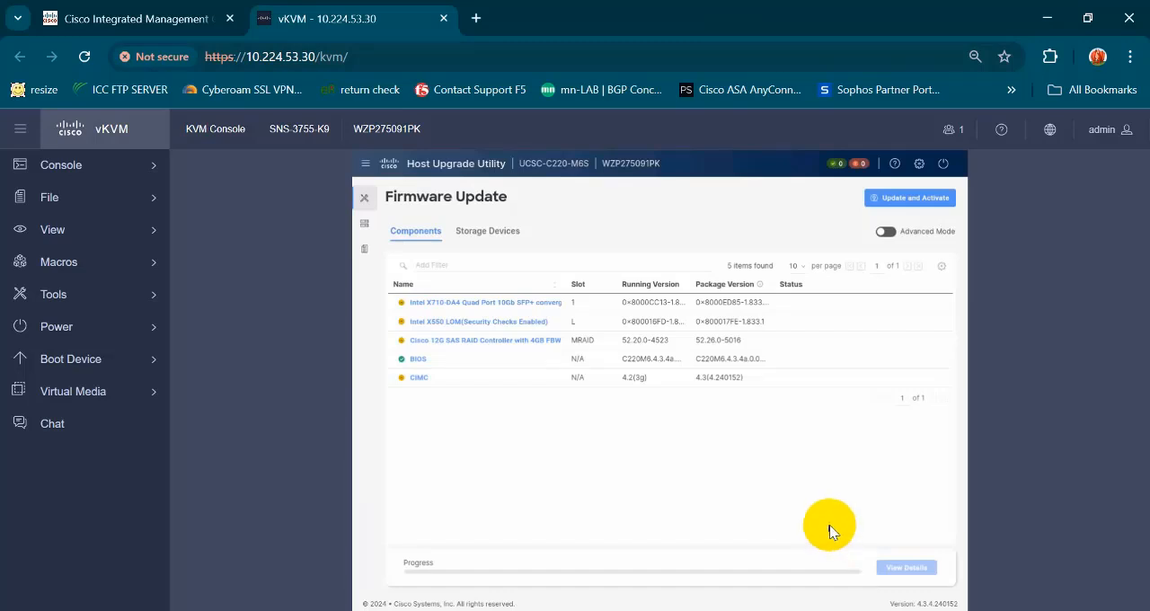
- Update and activate the firmware of all components and storage devices, keeping the power cycle to activate enabled
left_click(883, 198)
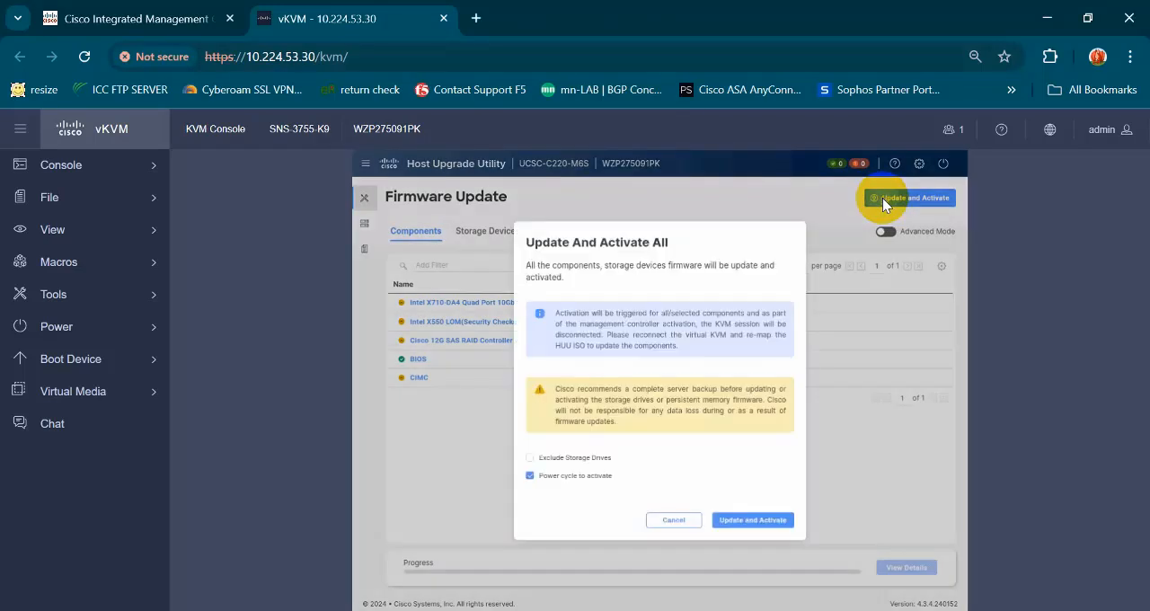
left_click(747, 523)
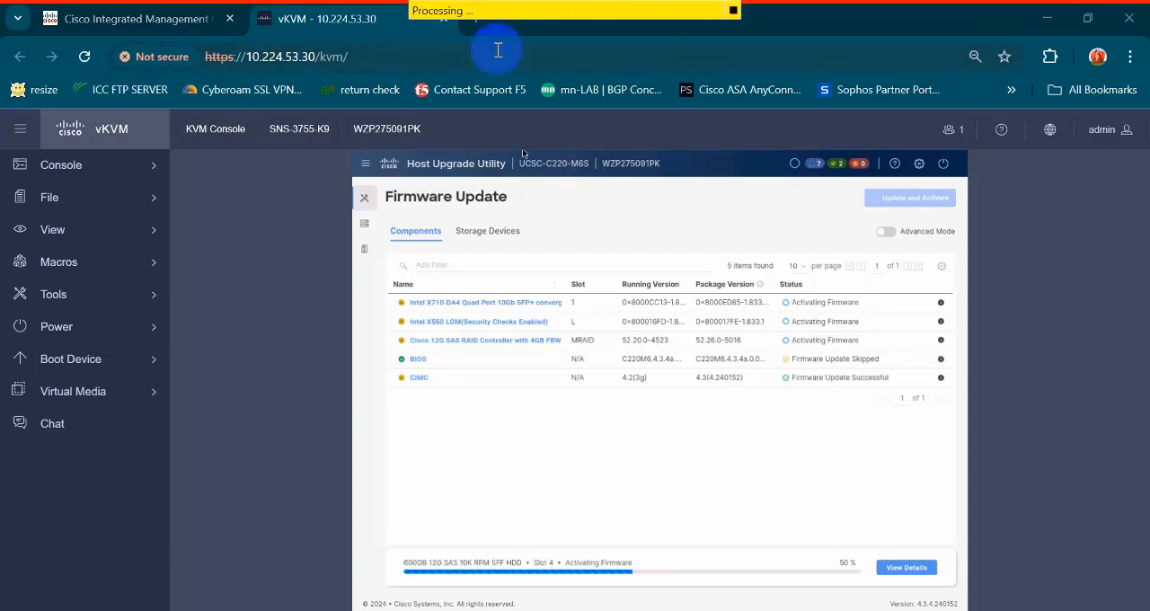
left_click(734, 11)
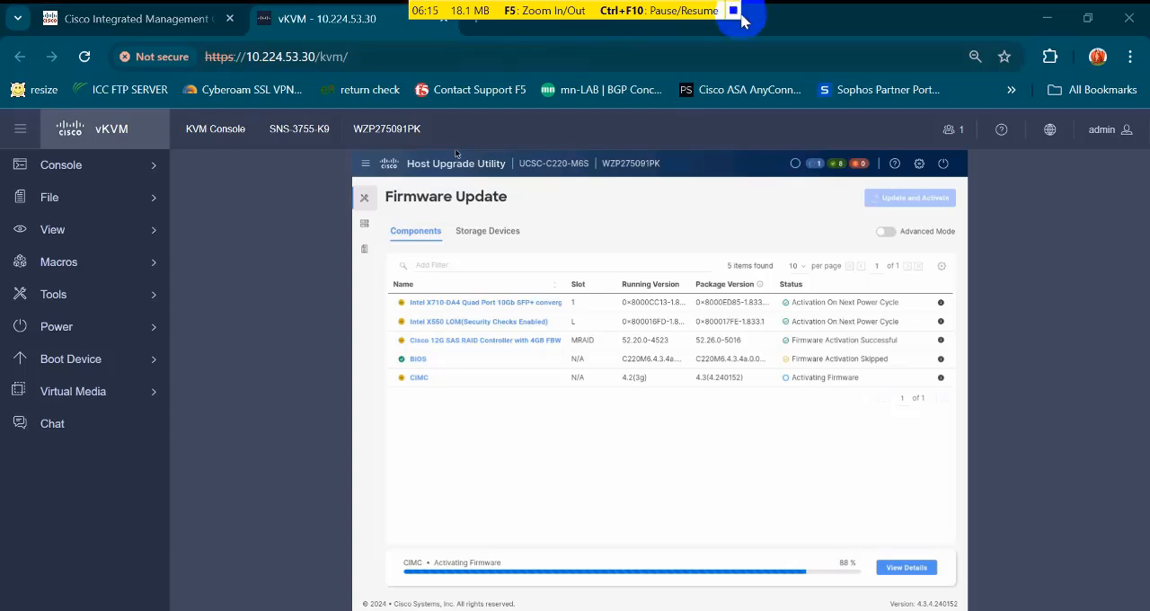
left_click(734, 11)
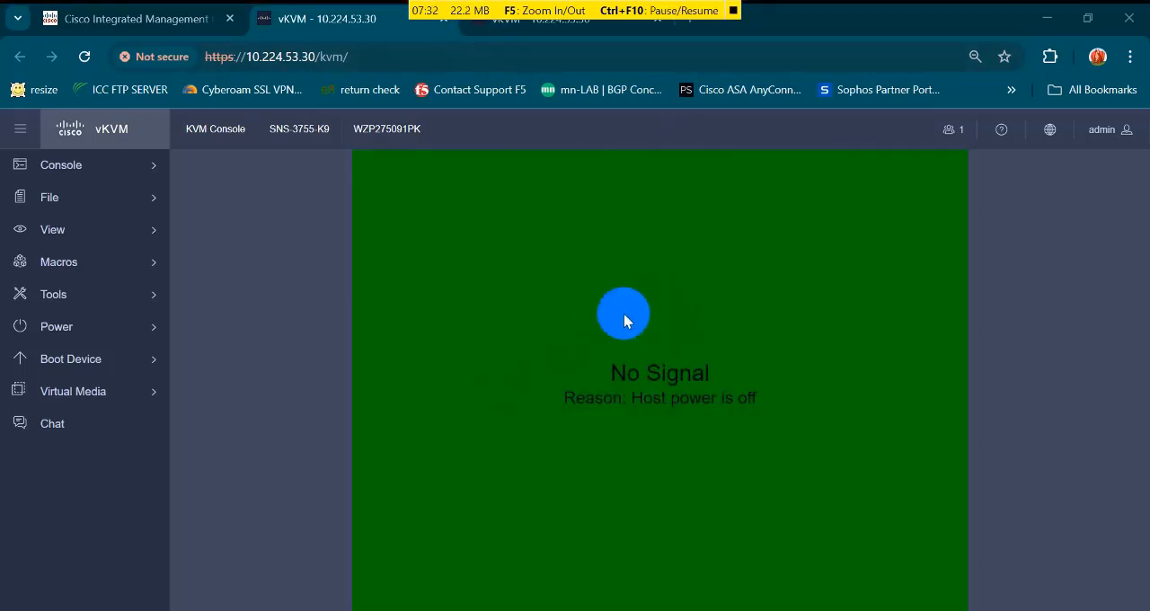
- Check the continuous ping to 10.224.53.30 in the Command Prompt and return to the vKVM console
key("alt+Tab")
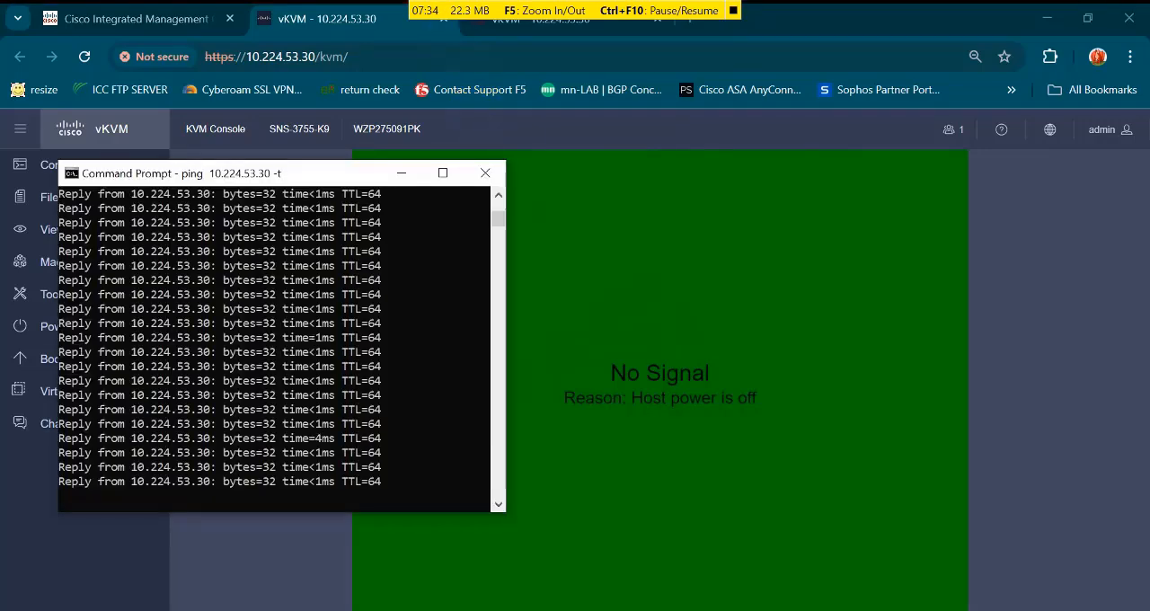
key("alt+Tab")
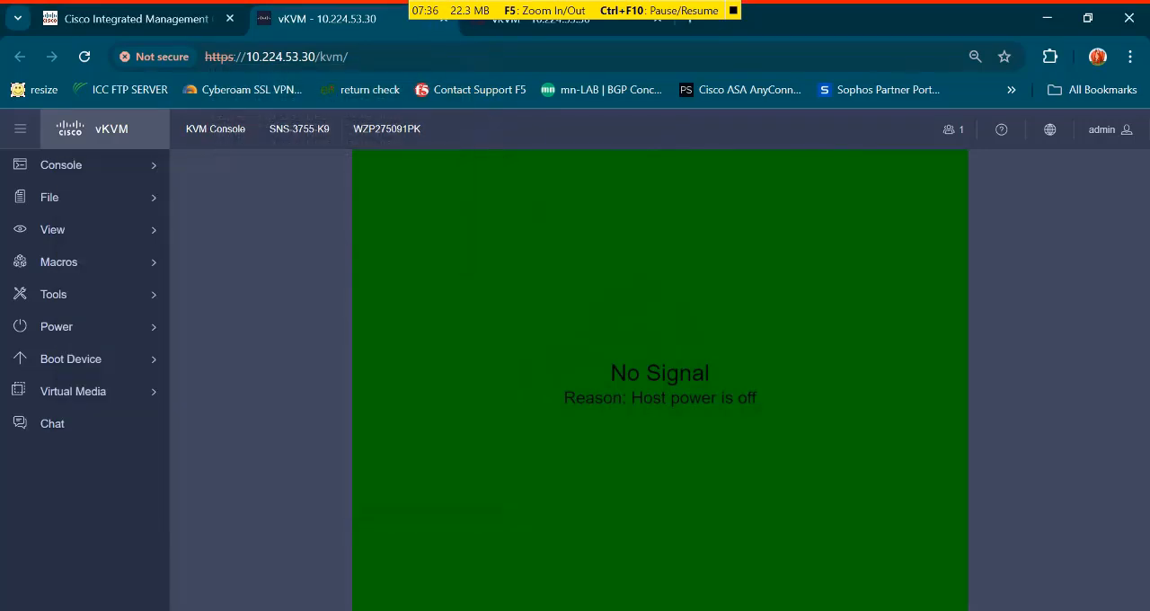
left_click(734, 10)
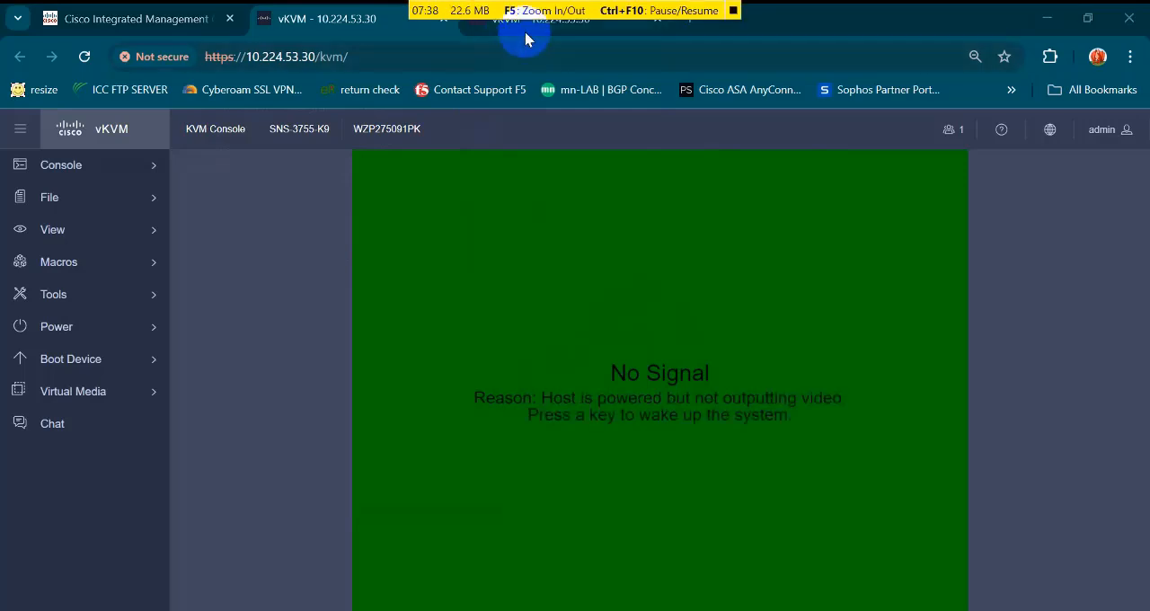
left_click(747, 16)
left_click(733, 11)
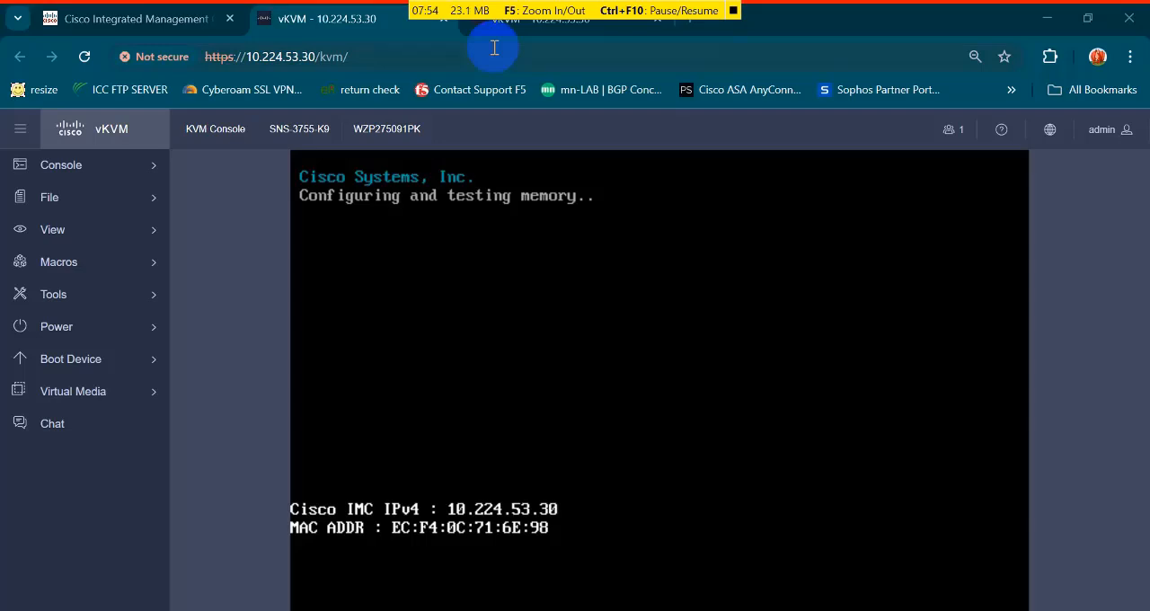
left_click(737, 13)
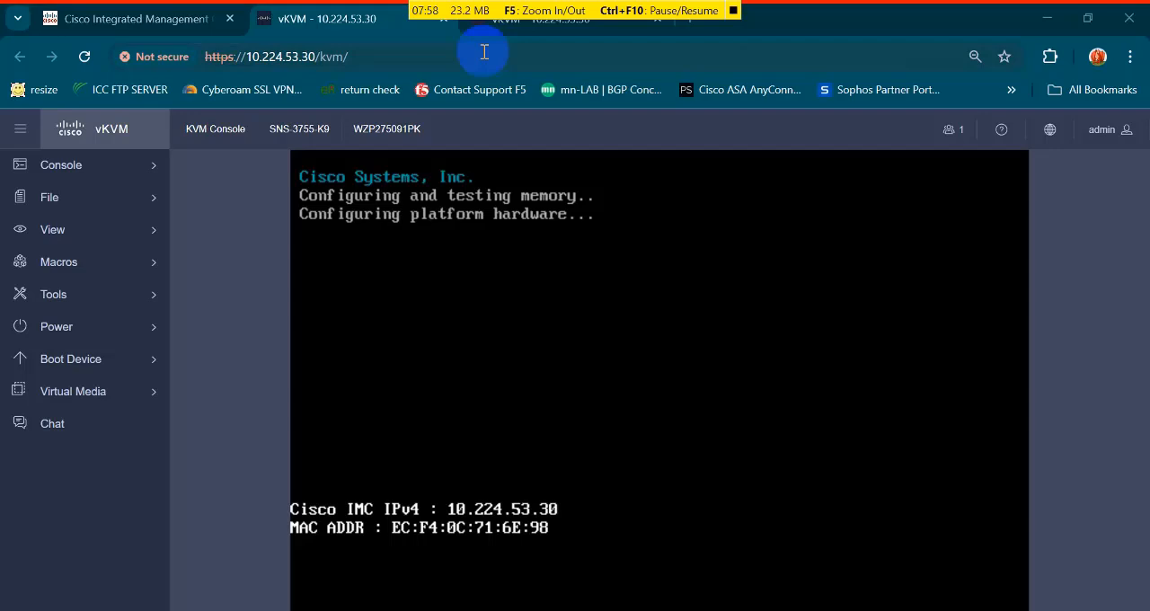